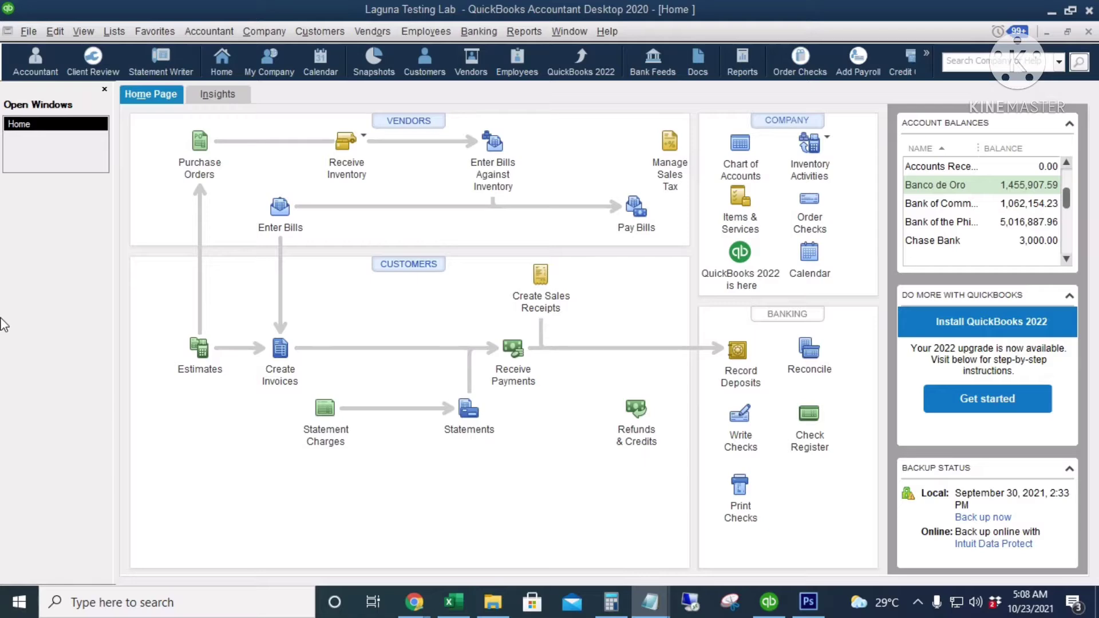
# - Enable 'Use class tracking for transactions' in the Accounting company preferences and save
pyautogui.click(57, 34)
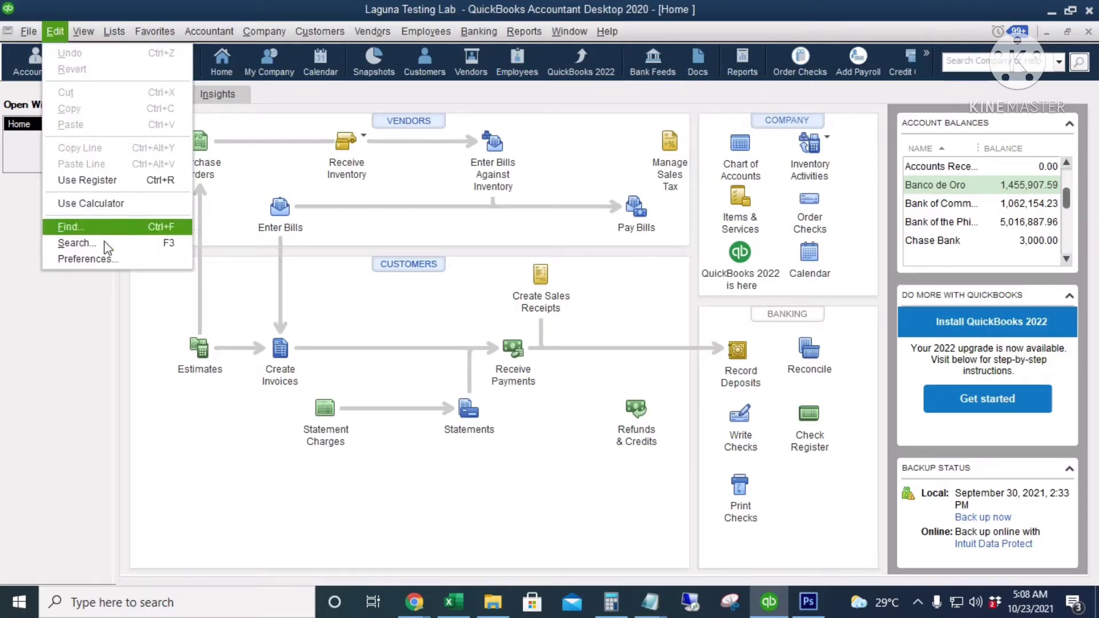
pyautogui.click(69, 259)
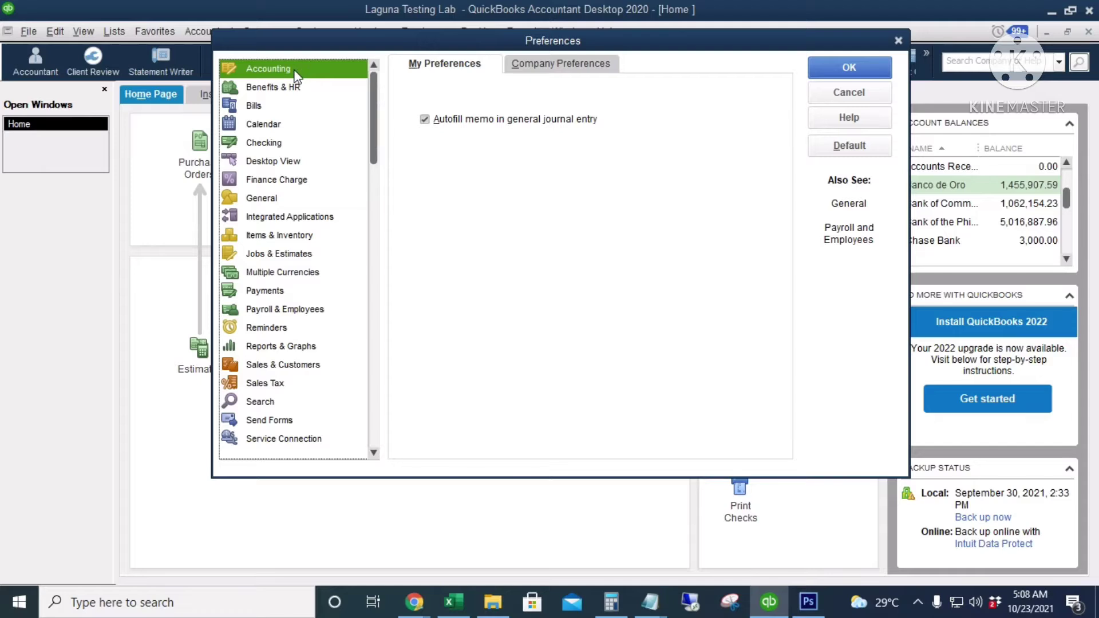
pyautogui.click(560, 66)
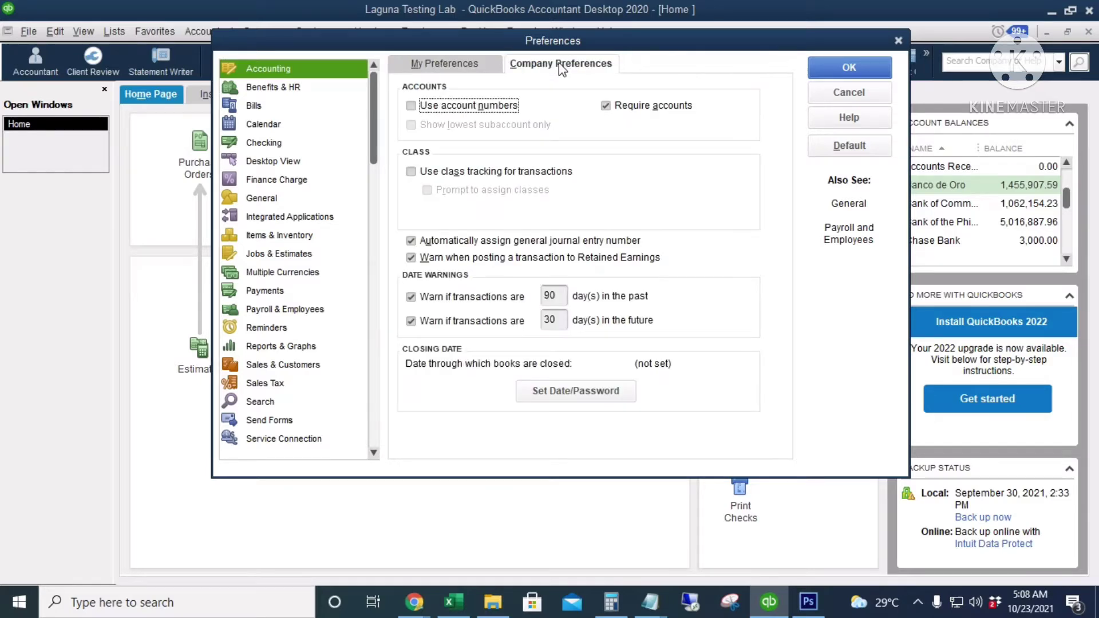
pyautogui.click(411, 172)
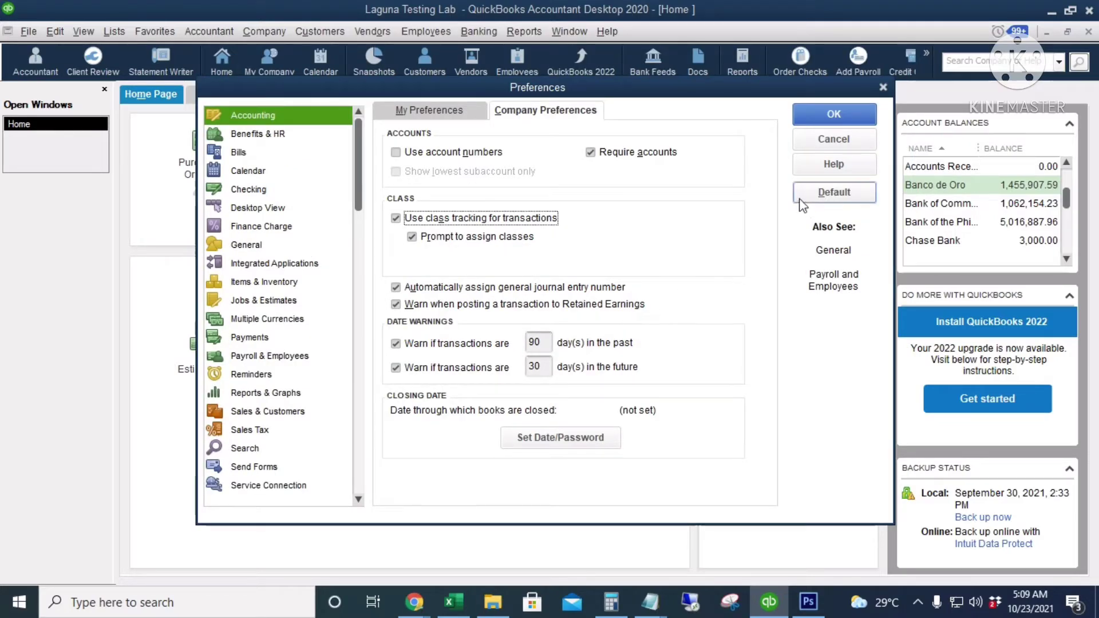
pyautogui.click(822, 115)
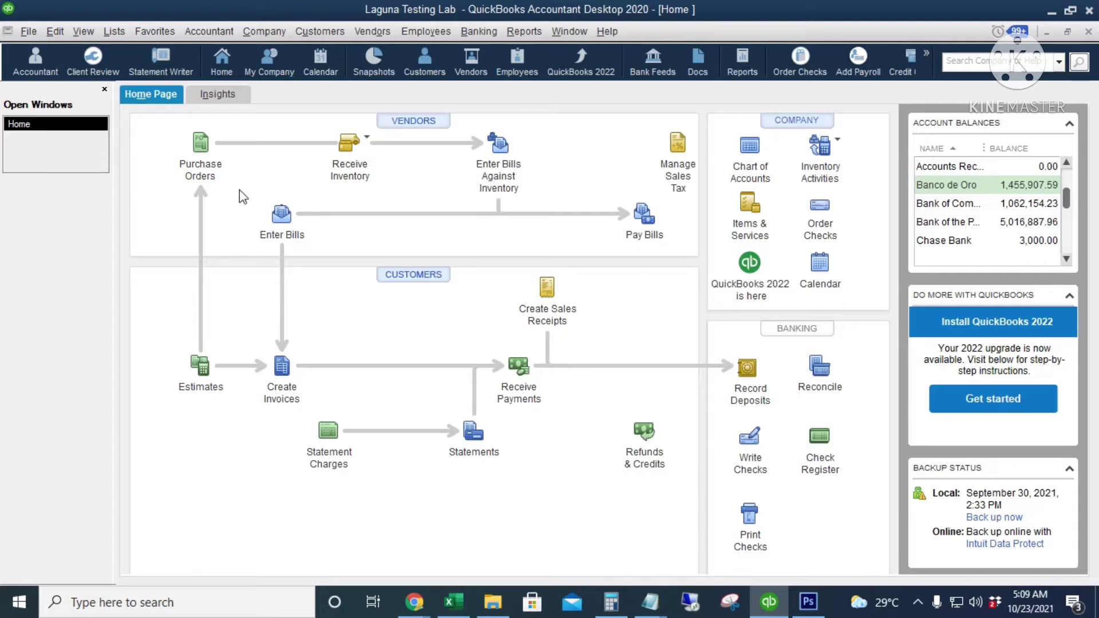
# - Create the classes Ayala Branch, SM Branch and Vista Mall in the Class List
pyautogui.click(106, 32)
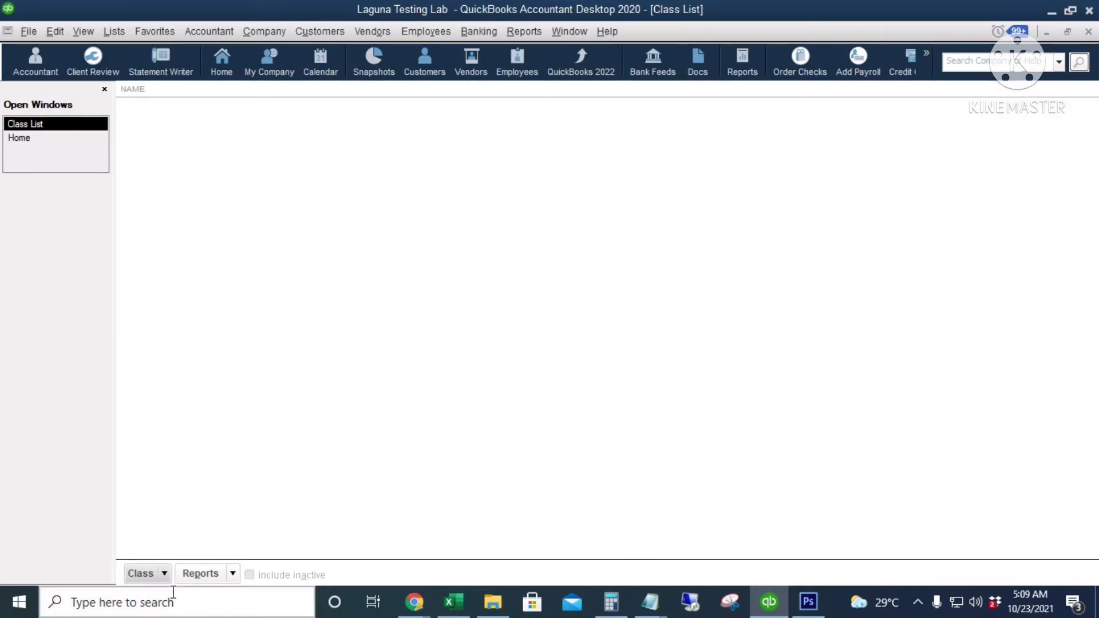
pyautogui.click(164, 574)
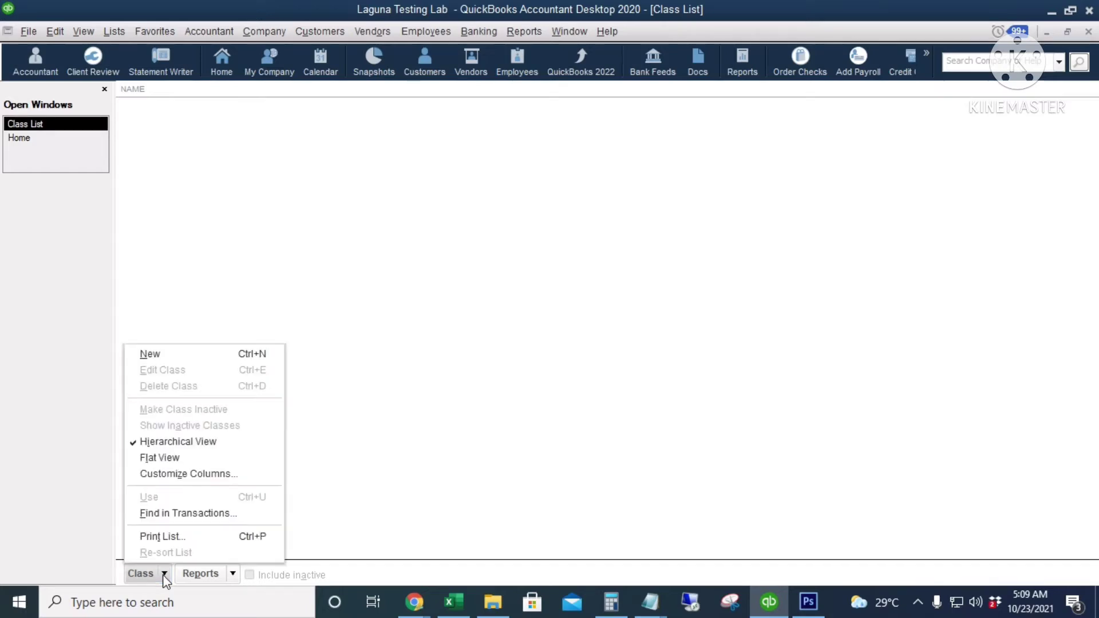
pyautogui.click(210, 361)
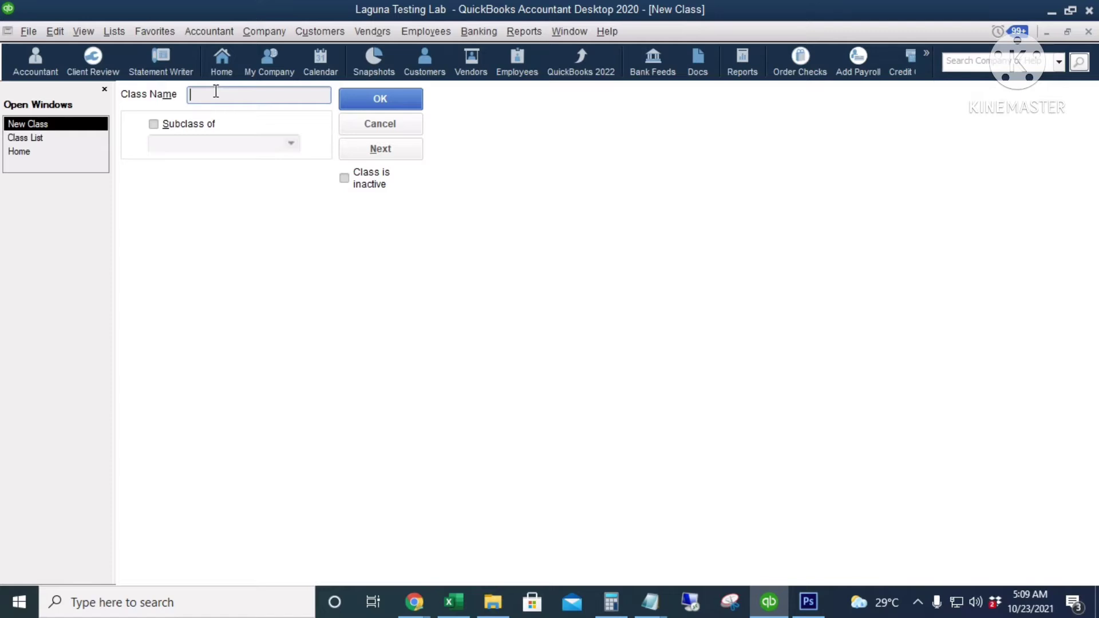
pyautogui.write('Ayala Brac')
pyautogui.press('BackSpace')
pyautogui.write('nch')
pyautogui.click(386, 148)
pyautogui.write('SM Branch')
pyautogui.click(391, 152)
pyautogui.write('Vista Mall')
pyautogui.click(380, 102)
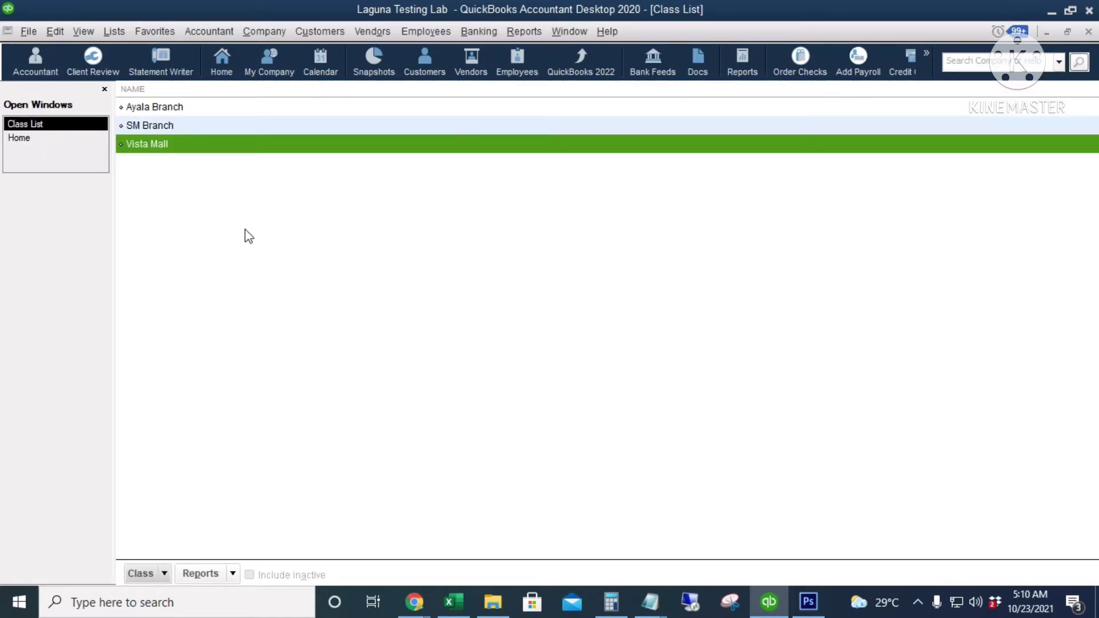
# - Start a new invoice for customer 1035 Acre Farm Inc. with class Ayala Branch
pyautogui.click(21, 138)
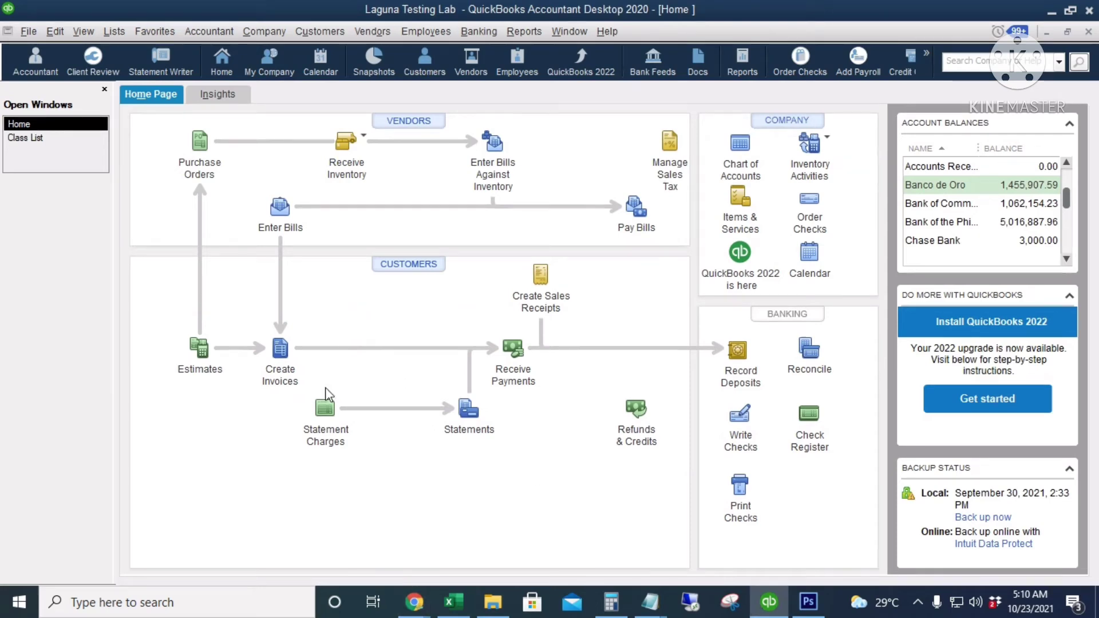
pyautogui.click(284, 347)
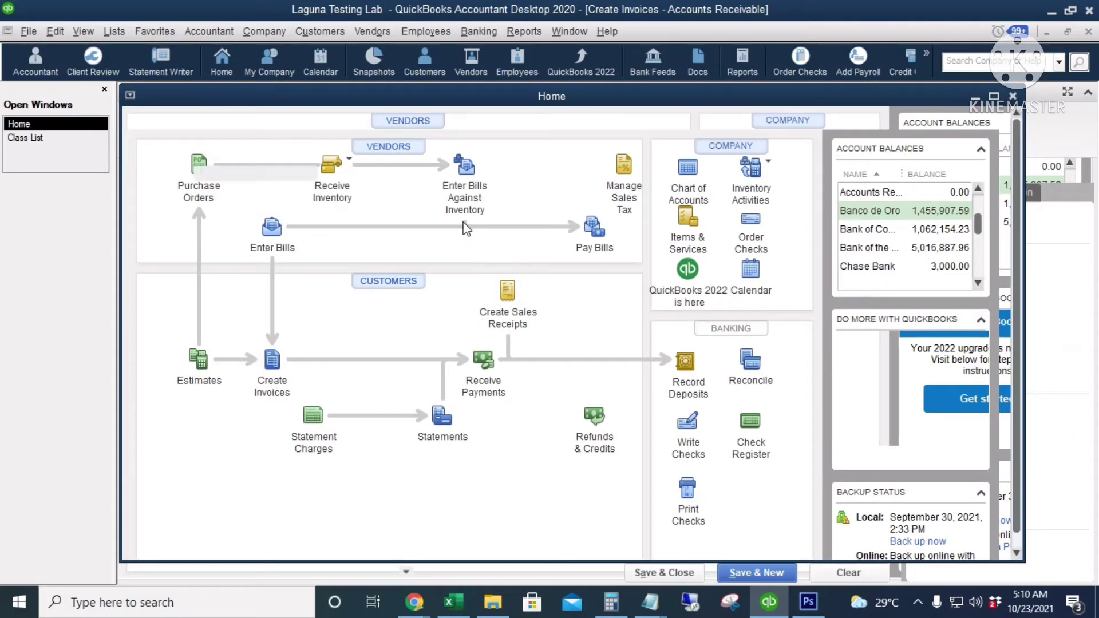
pyautogui.click(326, 174)
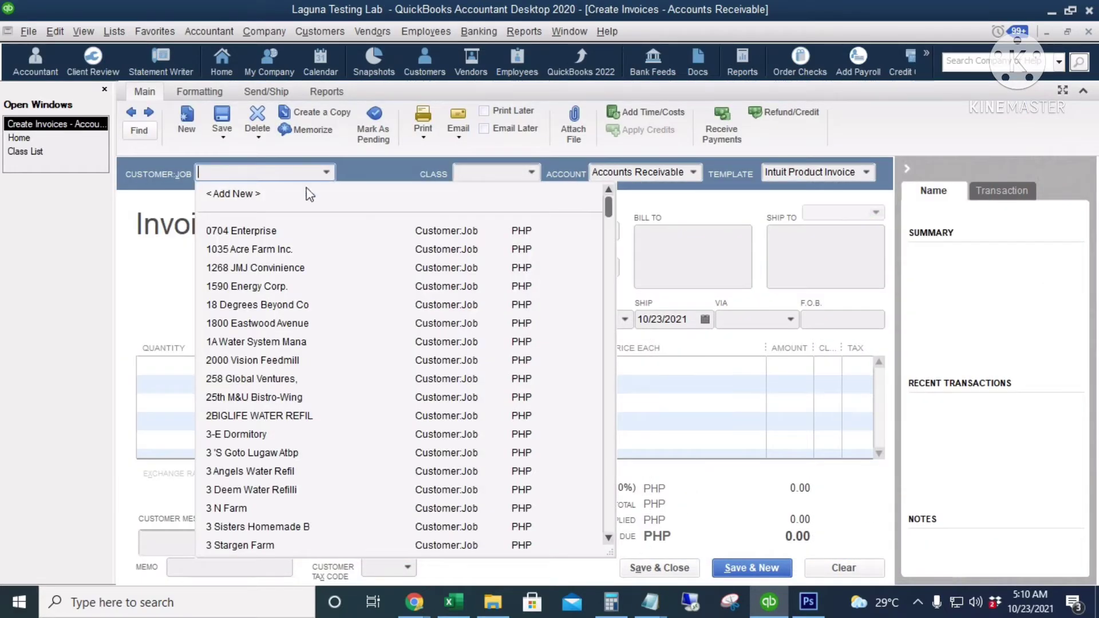
pyautogui.click(246, 244)
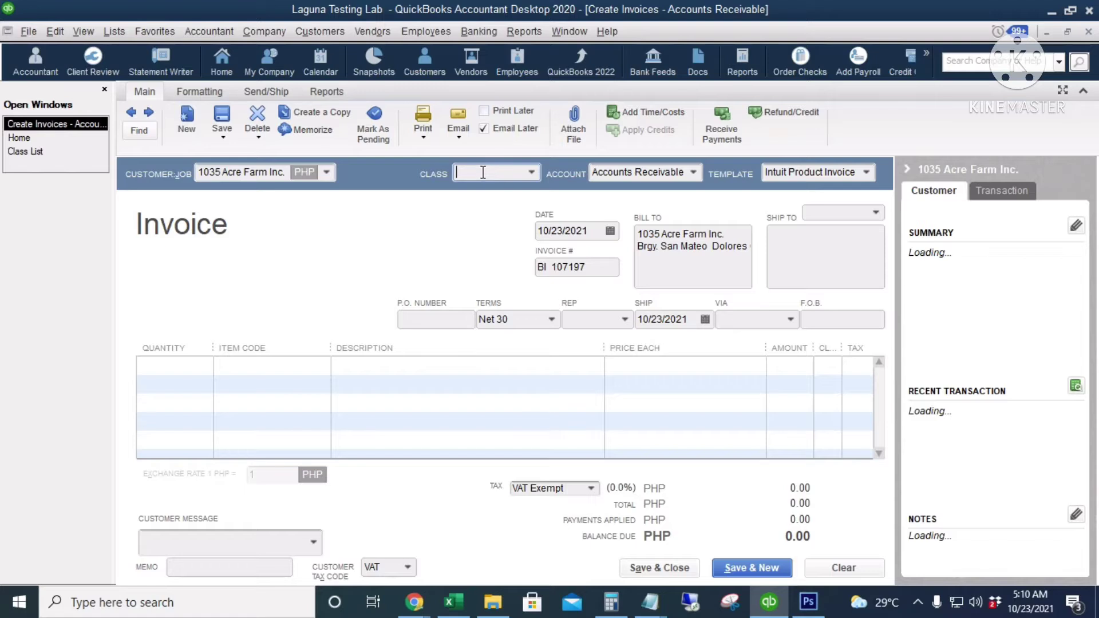
pyautogui.click(531, 173)
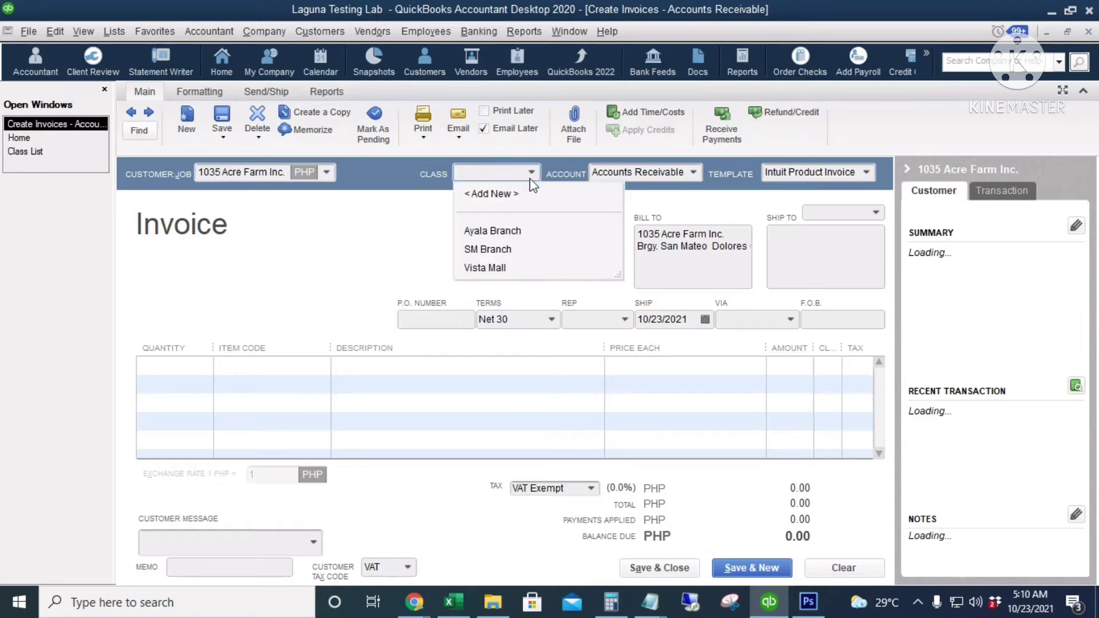
pyautogui.click(520, 232)
pyautogui.moveTo(568, 266); pyautogui.dragTo(583, 267)
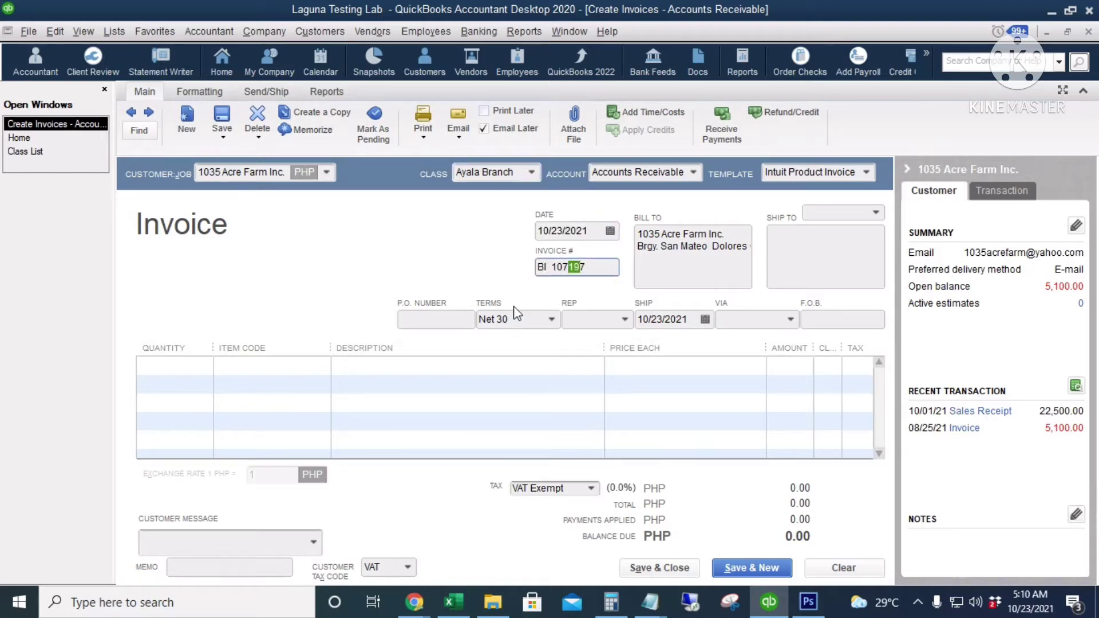
# - Add a line of 10 Scharlau 100ml Lead Standard at 500 with VAT Output tax
pyautogui.click(173, 366)
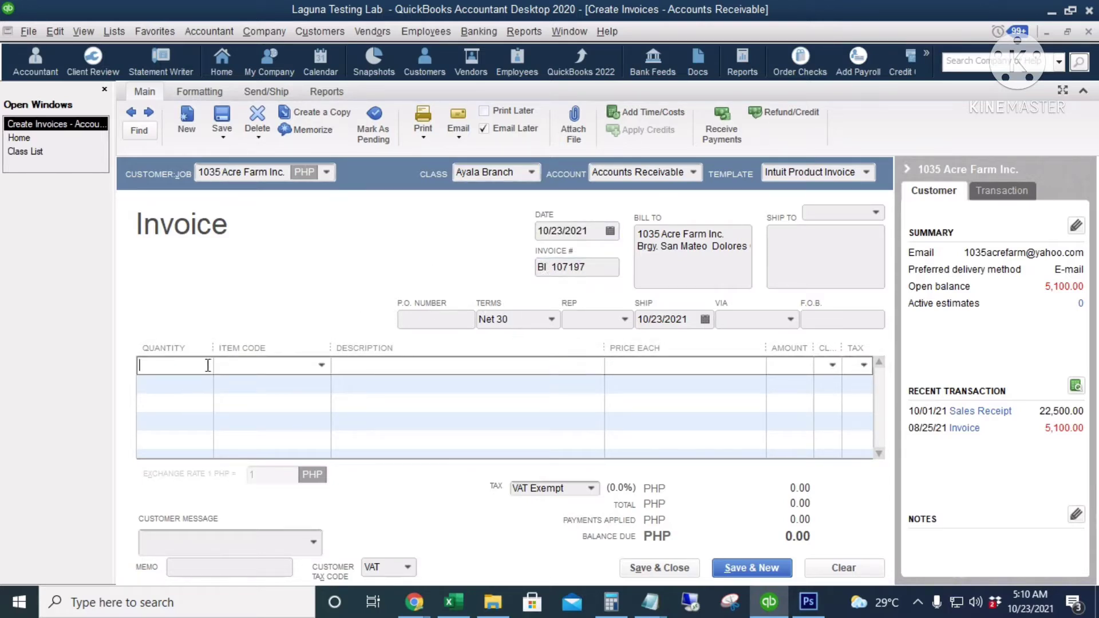
pyautogui.write('10')
pyautogui.click(321, 365)
pyautogui.scroll(-10, 293, 471)
pyautogui.click(283, 535)
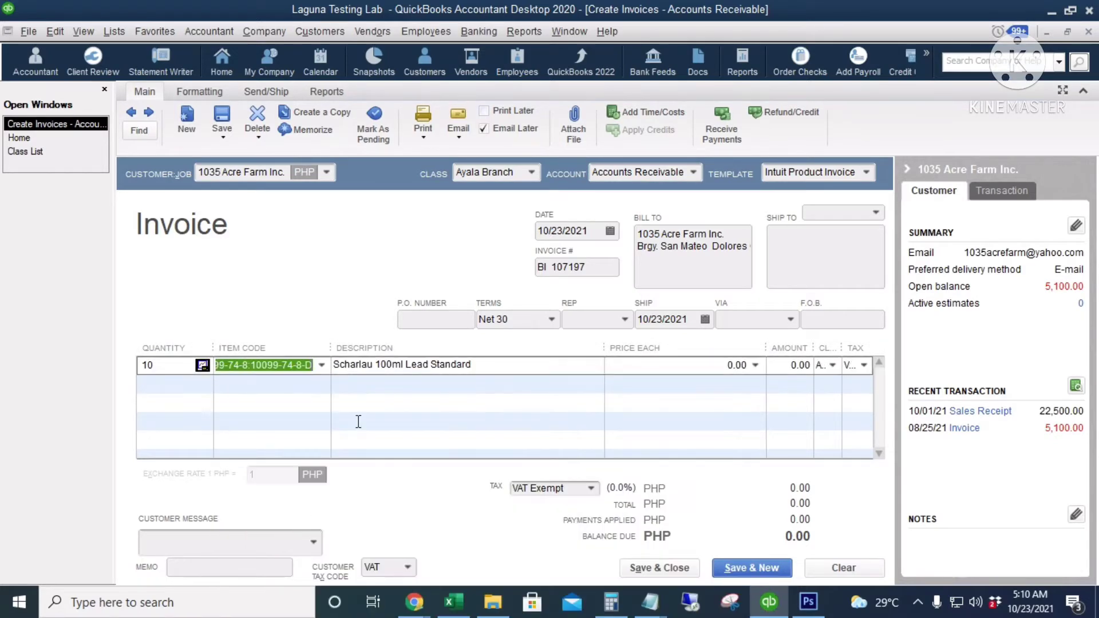
pyautogui.press('Tab')
pyautogui.press('Tab')
pyautogui.write('500')
pyautogui.press('Tab')
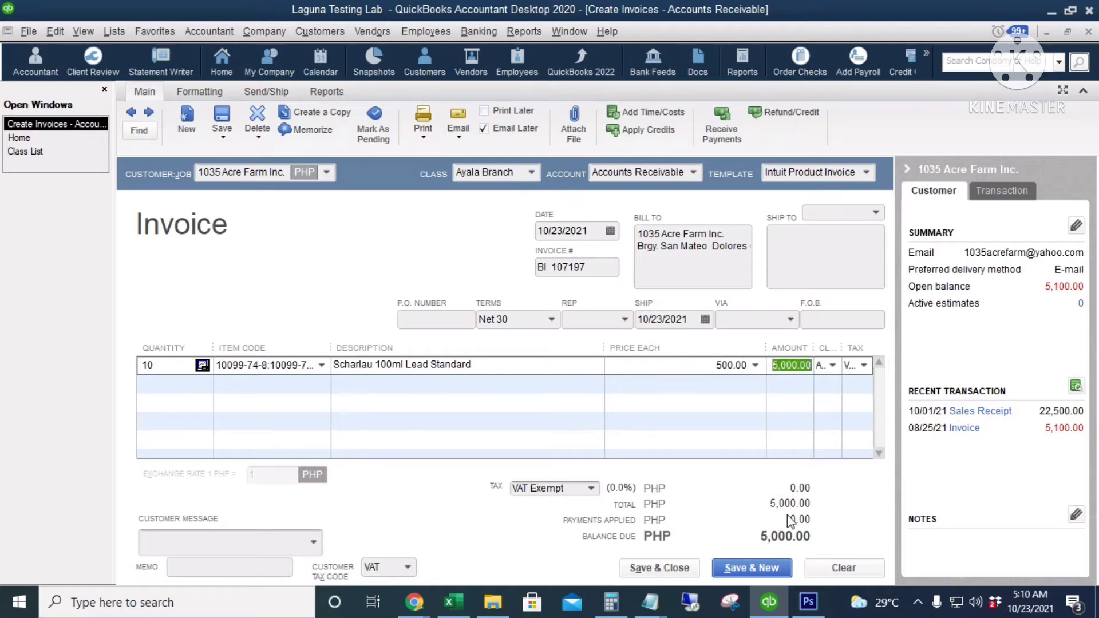
pyautogui.click(590, 487)
pyautogui.click(511, 566)
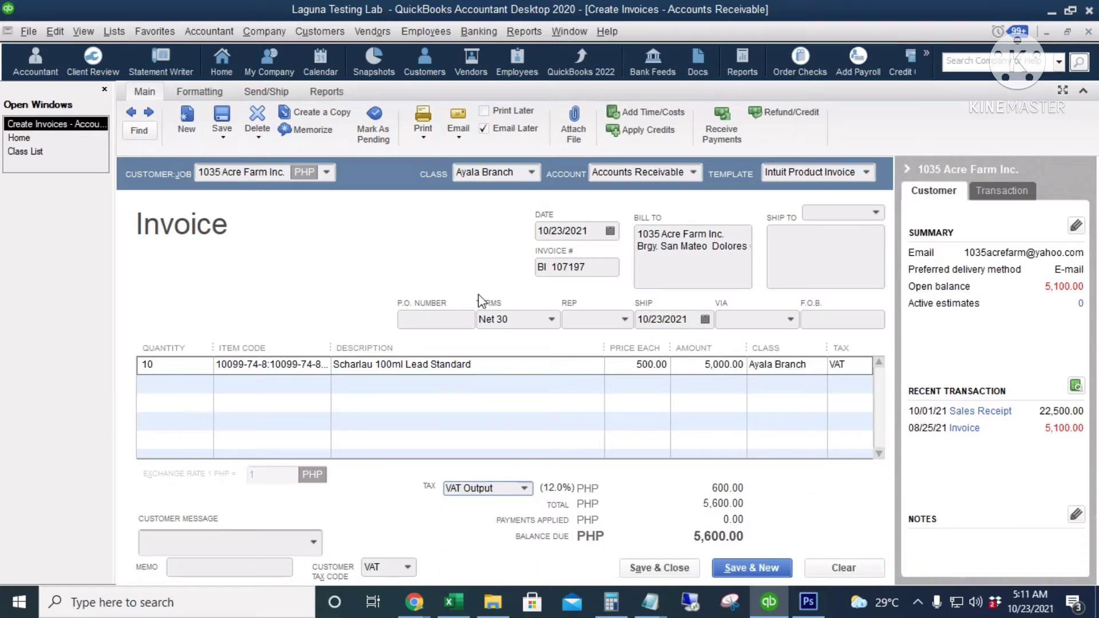
# - Save the 5,600.00 invoice and start a new one, keeping the invoice number
pyautogui.click(763, 568)
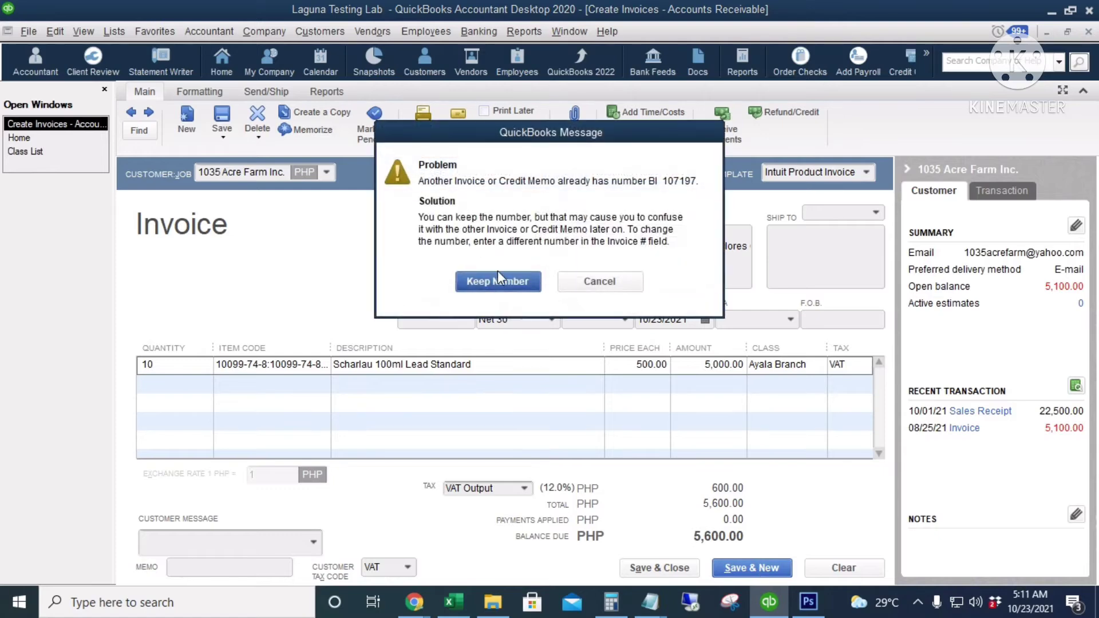
pyautogui.click(497, 282)
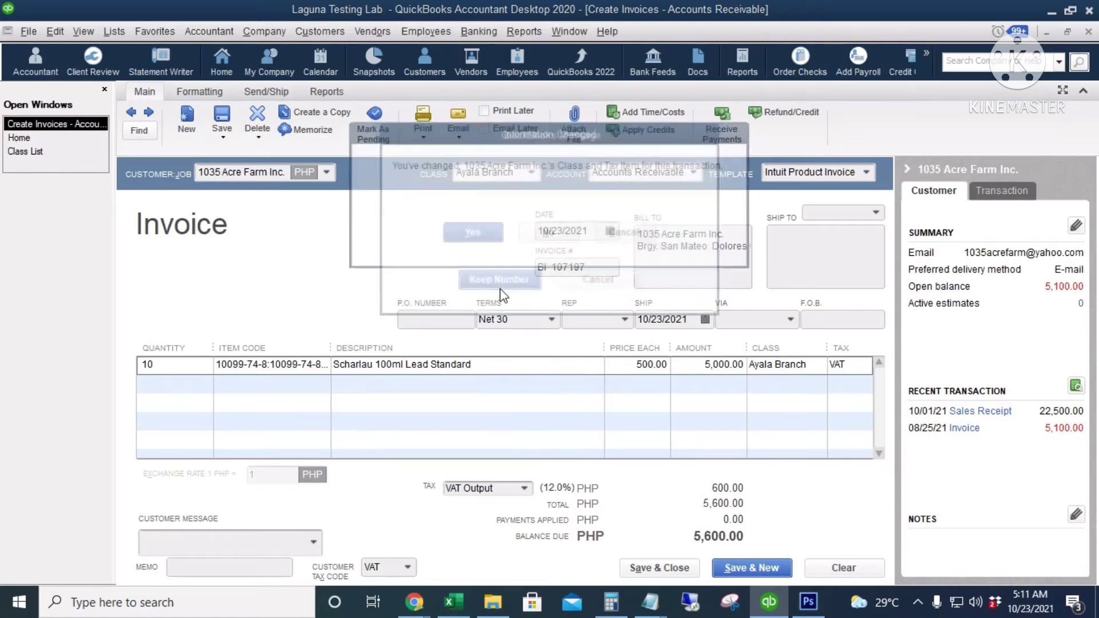
pyautogui.click(479, 232)
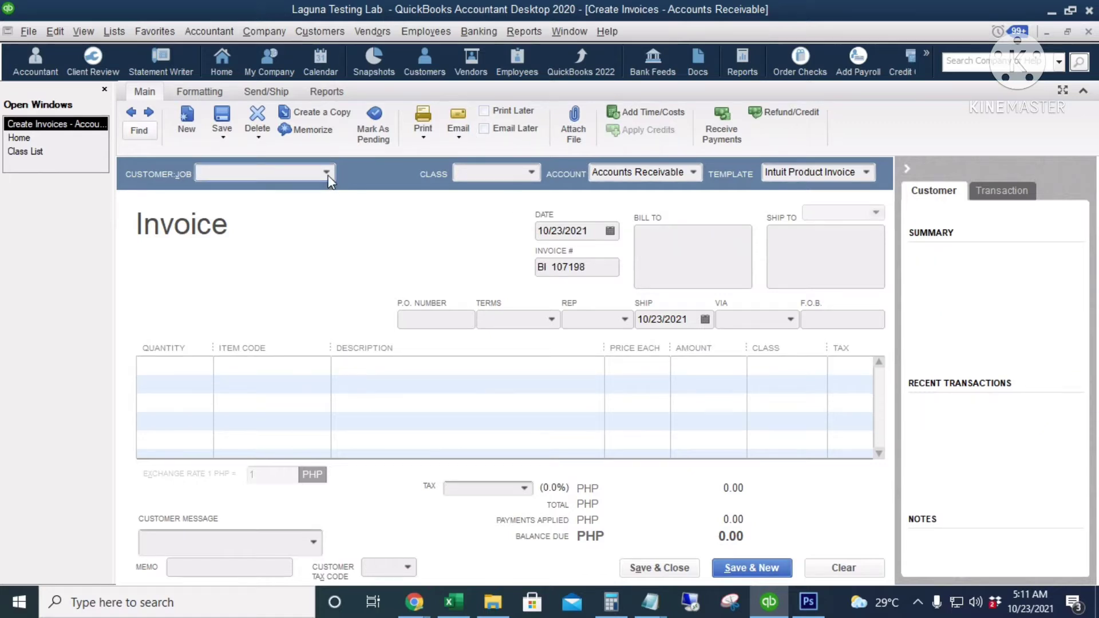
pyautogui.click(326, 173)
# - Bill the new invoice to 2BIGLIFE WATER REFIL with class SM Branch
pyautogui.click(254, 418)
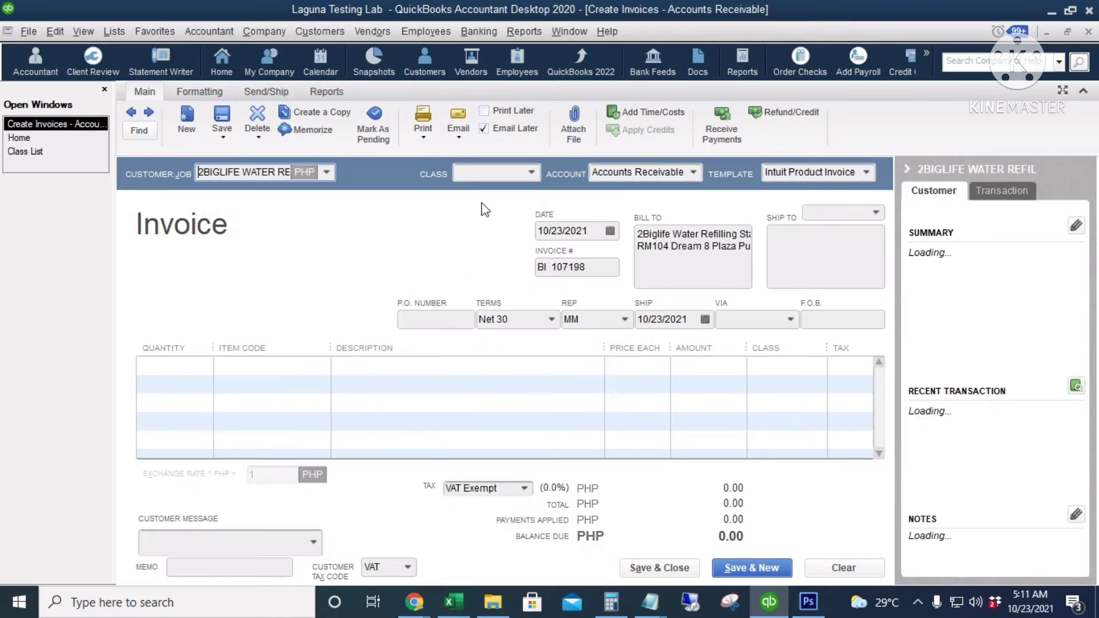
pyautogui.click(531, 172)
pyautogui.click(503, 248)
# - Add 600 Lobachemie500g Sodium Thio. at 500 and save the 300,000.00 invoice, keeping its number
pyautogui.click(172, 366)
pyautogui.write('600')
pyautogui.press('Tab')
pyautogui.click(321, 365)
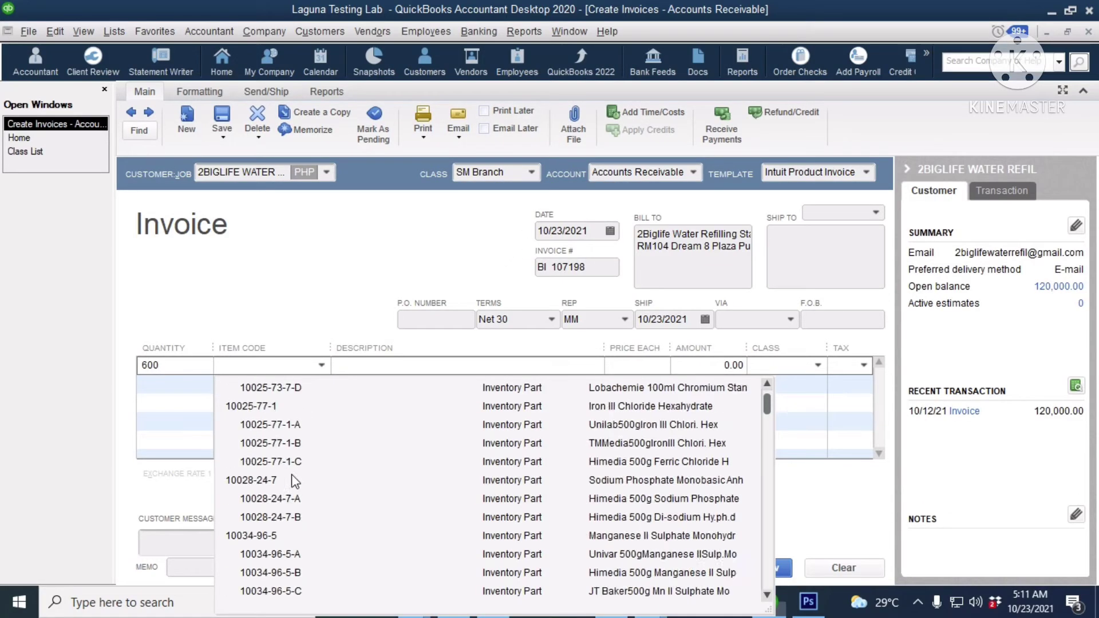
pyautogui.scroll(-3, 294, 529)
pyautogui.click(282, 534)
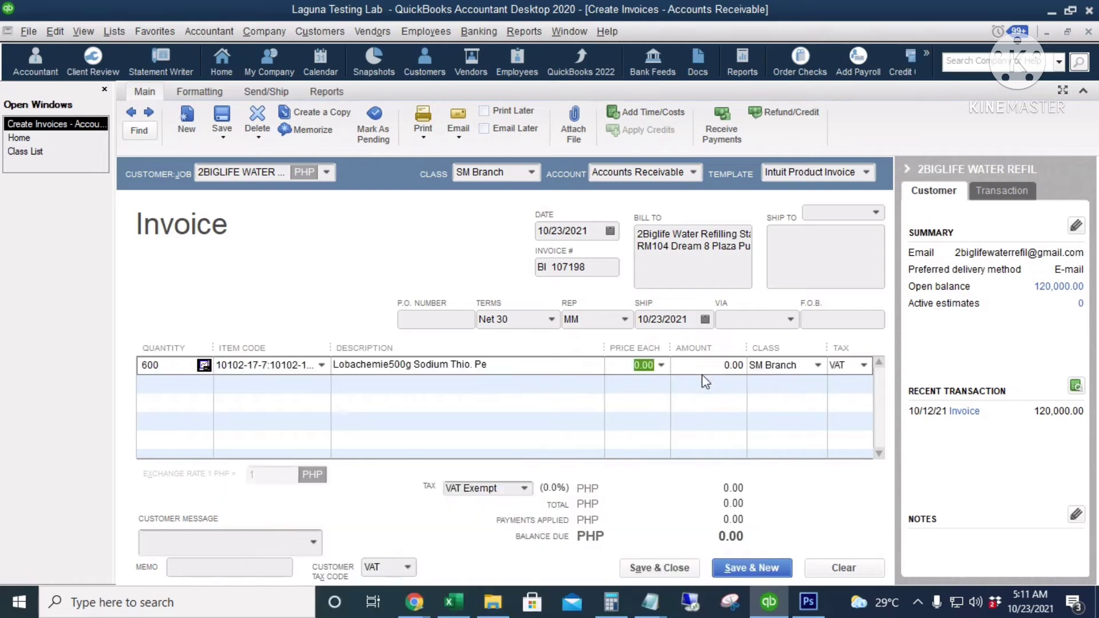
pyautogui.write('500')
pyautogui.press('Tab')
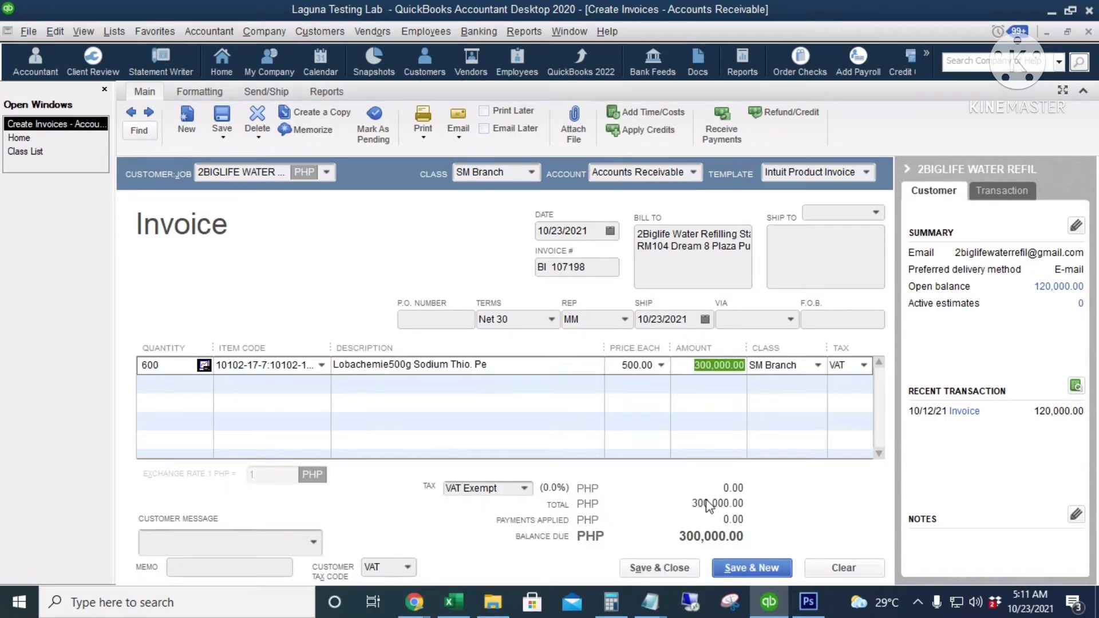
pyautogui.click(505, 489)
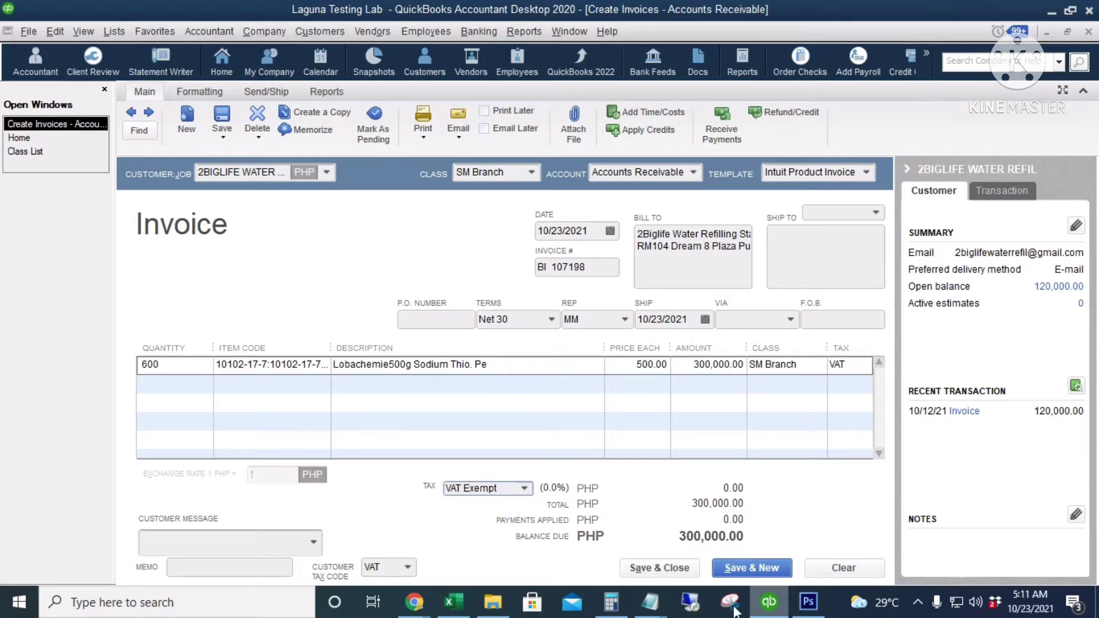
pyautogui.click(744, 568)
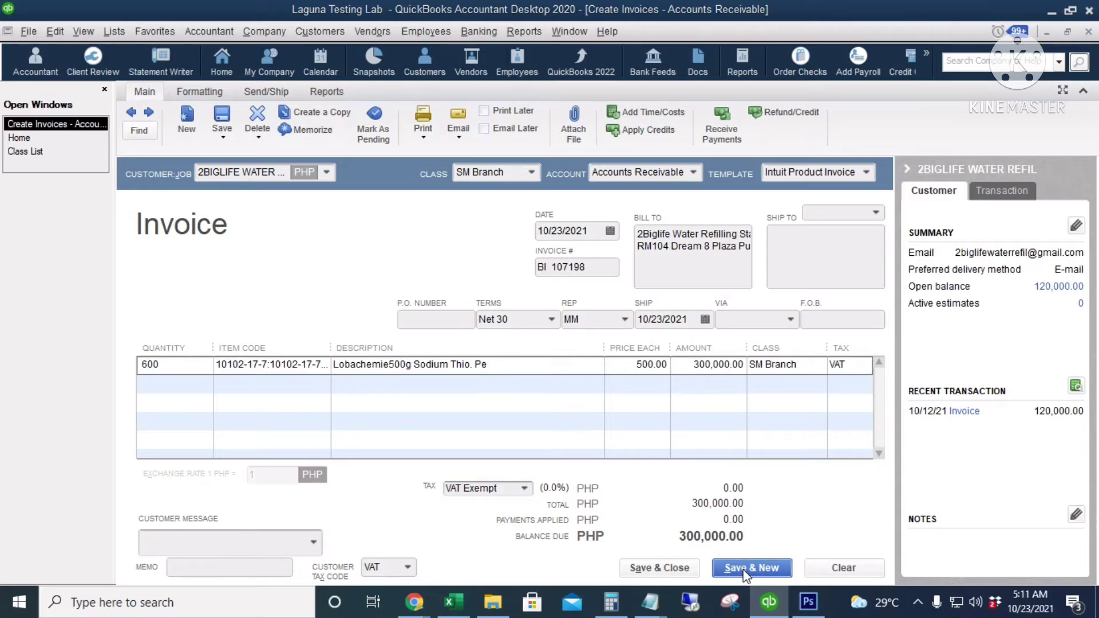
pyautogui.click(498, 283)
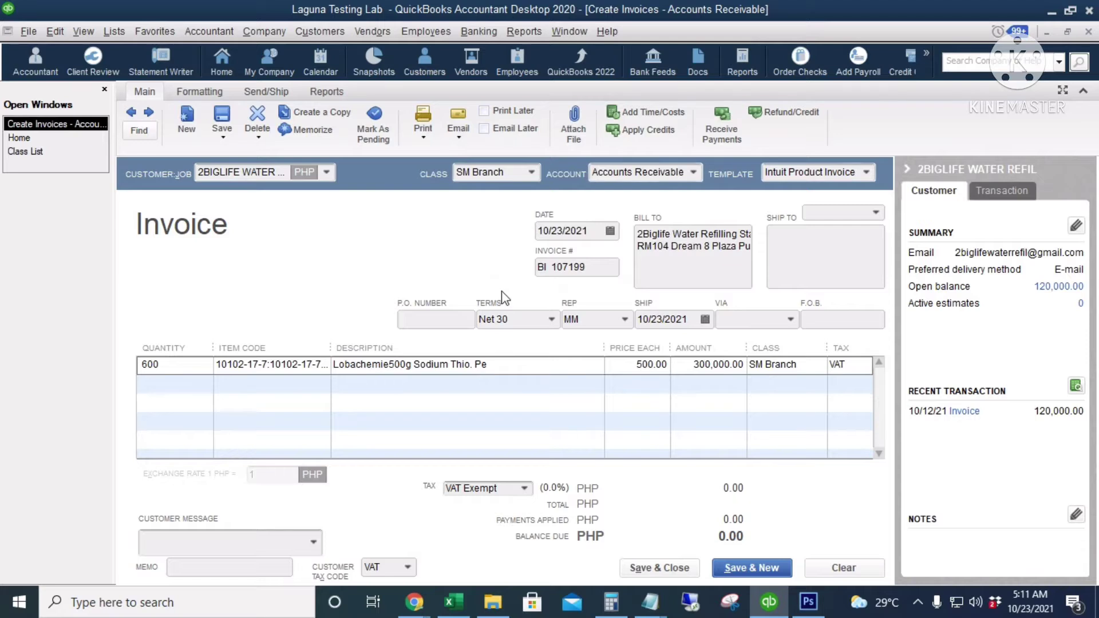
# - Bill the invoice to 2000 Vision Feedmill with class Vista Mall
pyautogui.click(326, 173)
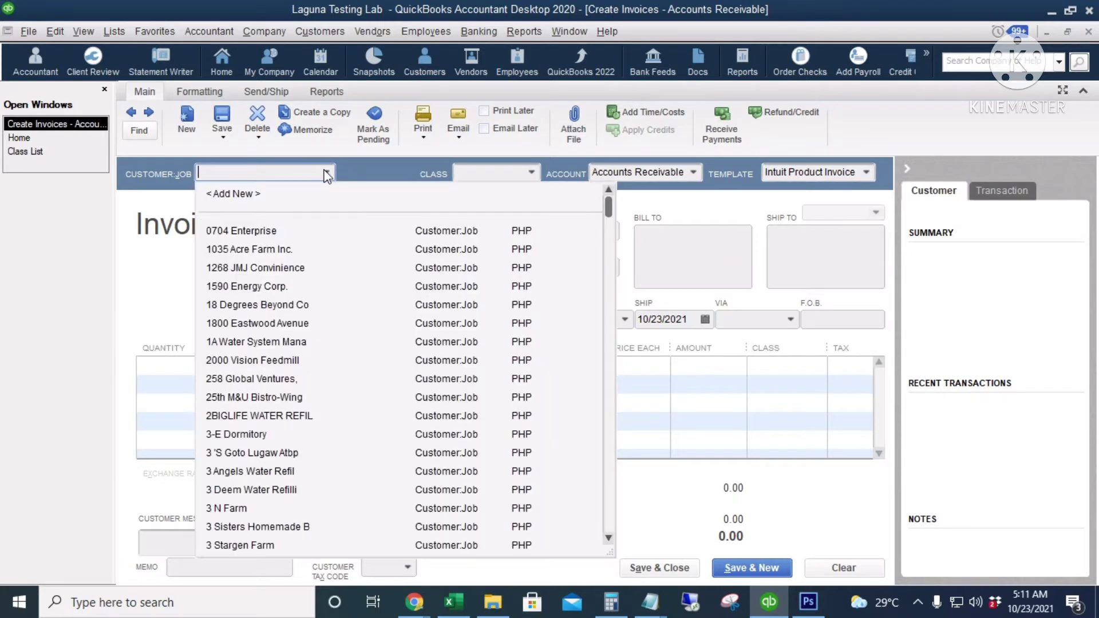
pyautogui.click(274, 362)
pyautogui.click(532, 174)
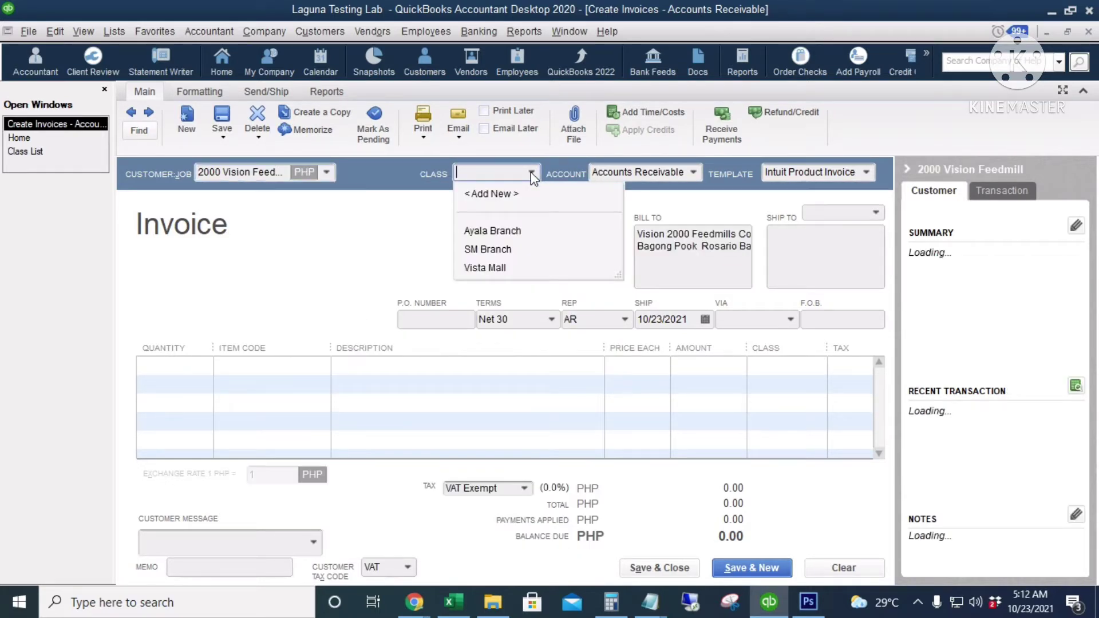
pyautogui.click(506, 265)
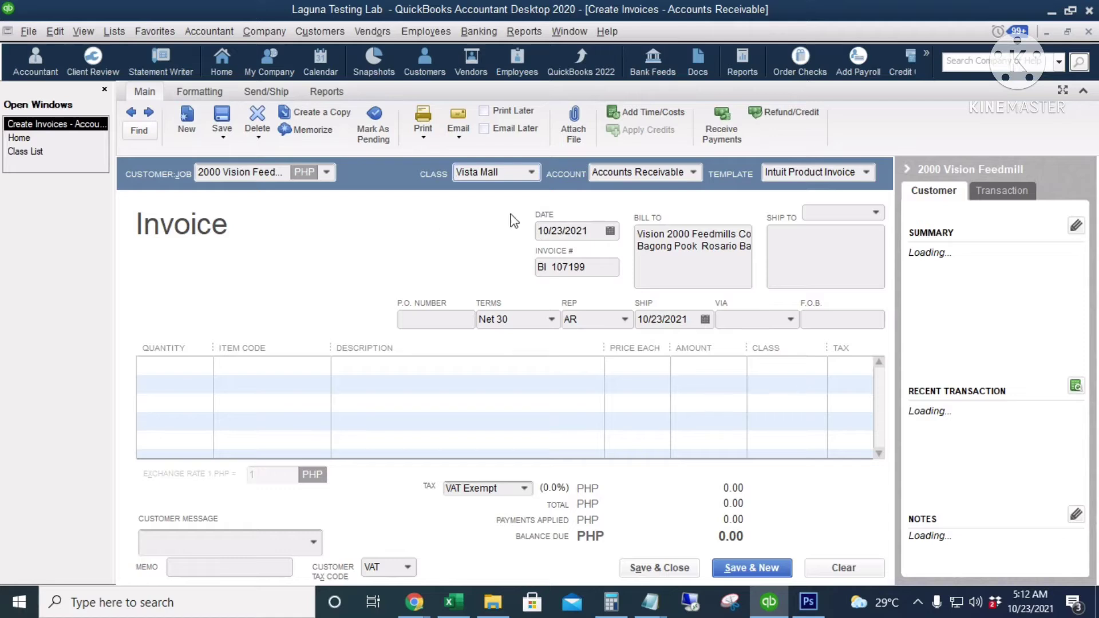
pyautogui.click(596, 233)
# - Add a line of 700 Merck 100ml Lead Standard at a price of 700
pyautogui.click(184, 360)
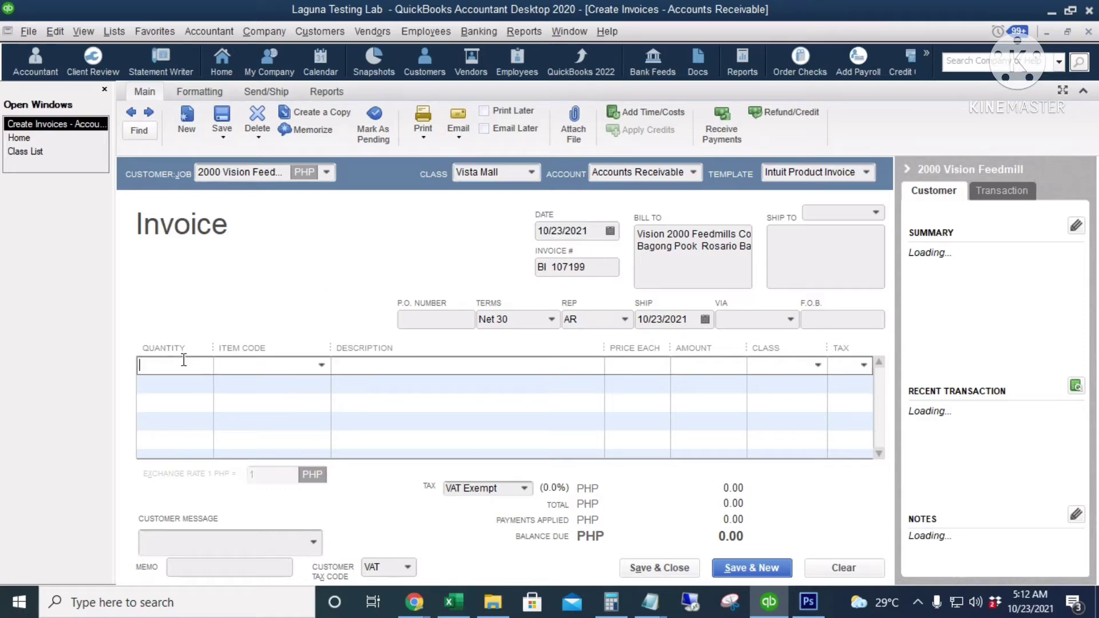
pyautogui.write('6')
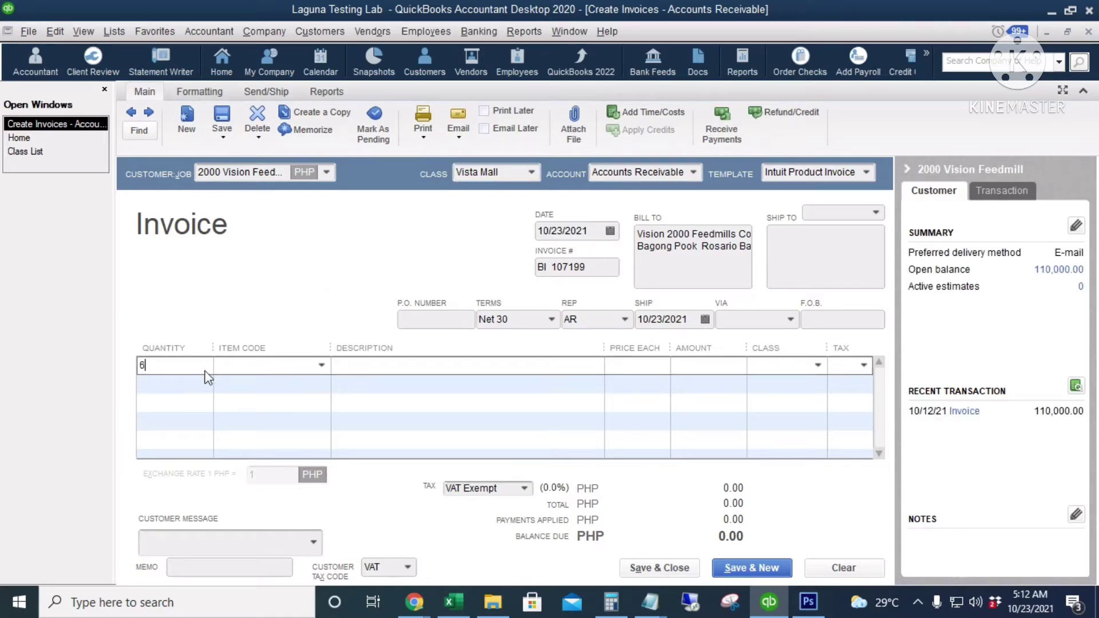
pyautogui.write('700')
pyautogui.click(321, 365)
pyautogui.scroll(-10, 297, 503)
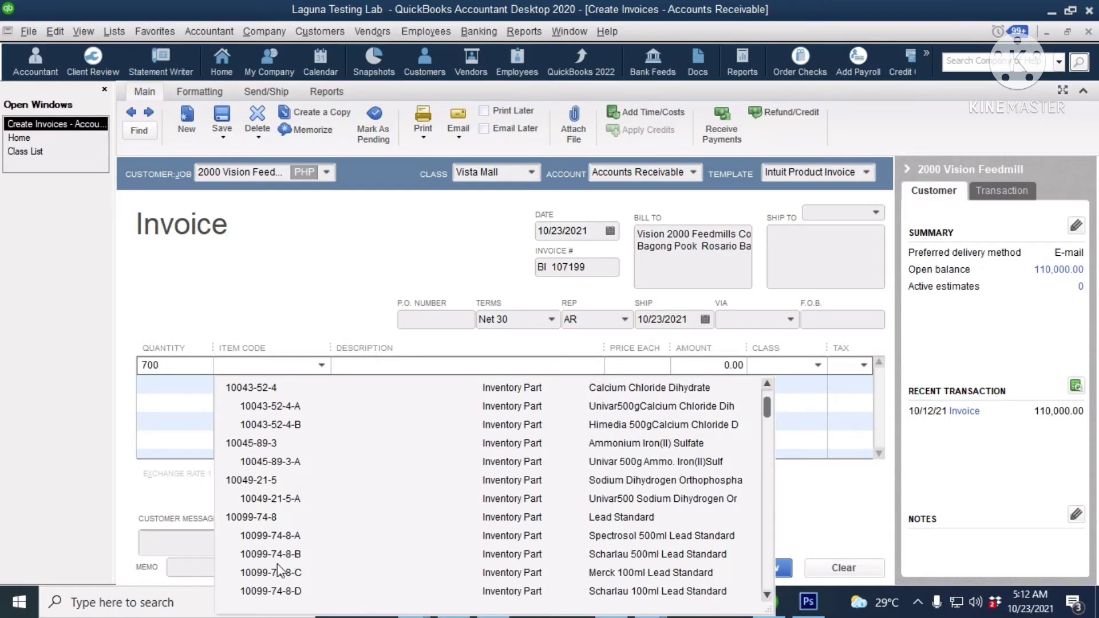
pyautogui.click(277, 563)
pyautogui.write('700')
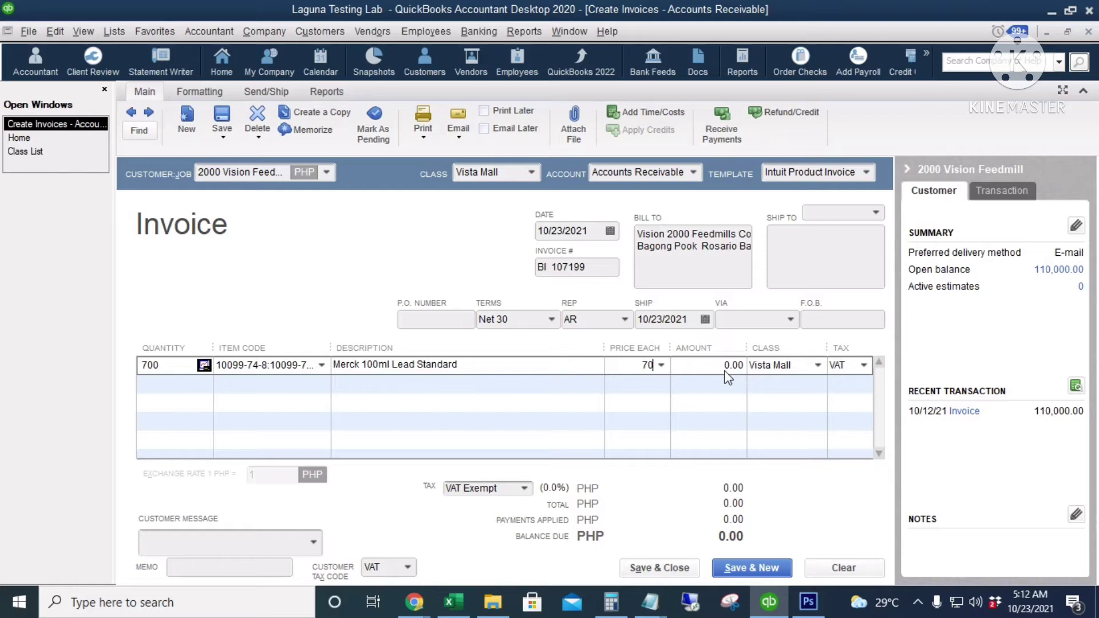
pyautogui.press('Tab')
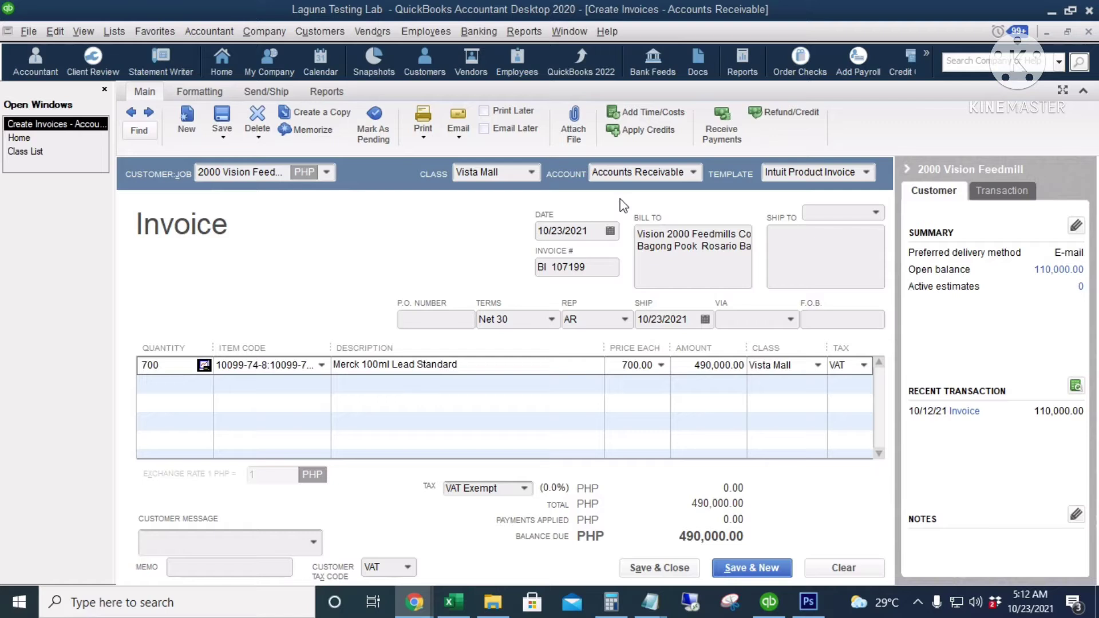
# - Save and close the 490,000.00 invoice, keeping the duplicate invoice number
pyautogui.click(653, 569)
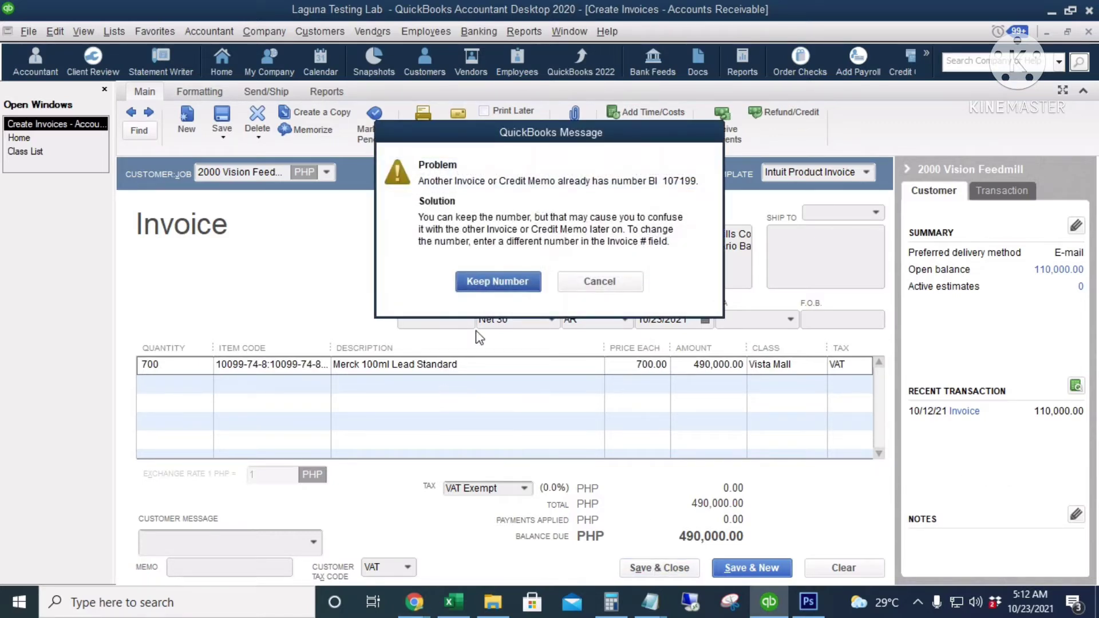
pyautogui.click(497, 281)
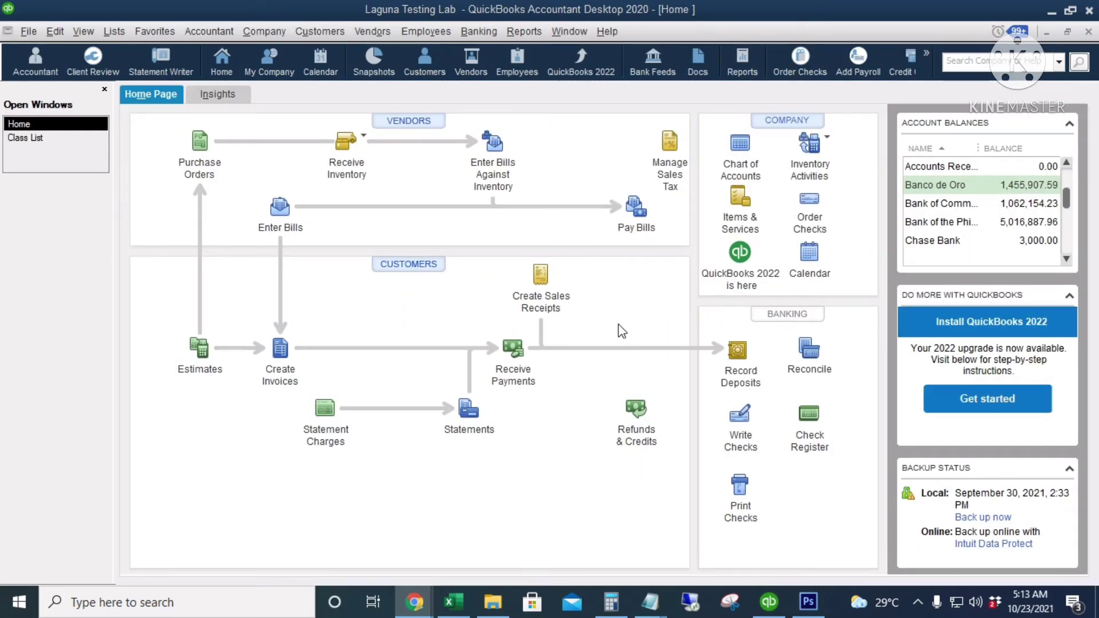
pyautogui.click(541, 276)
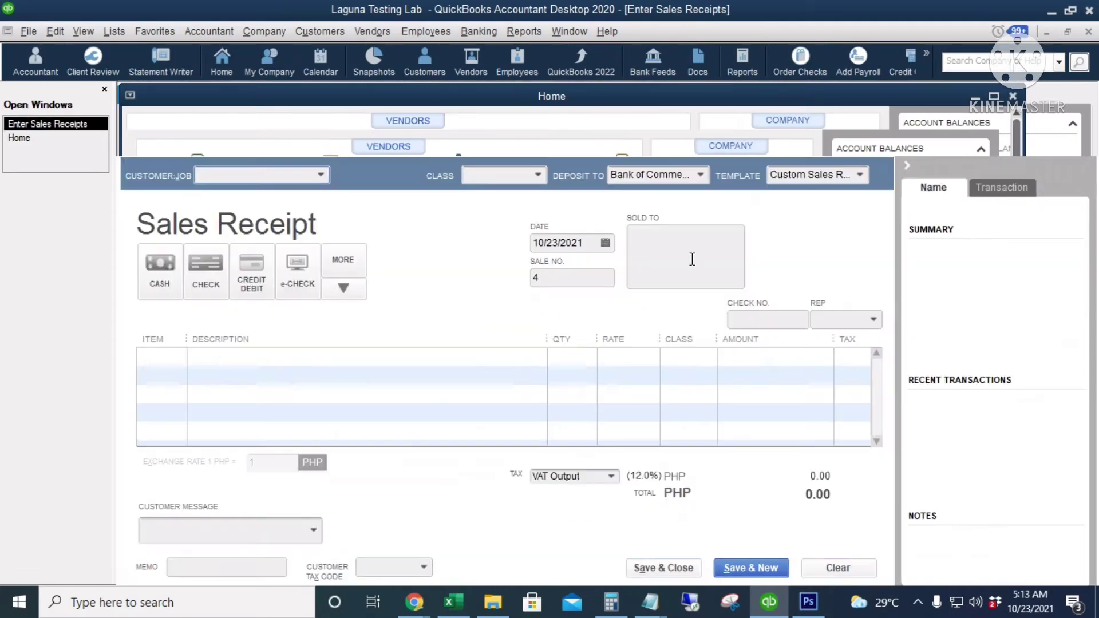
pyautogui.click(538, 175)
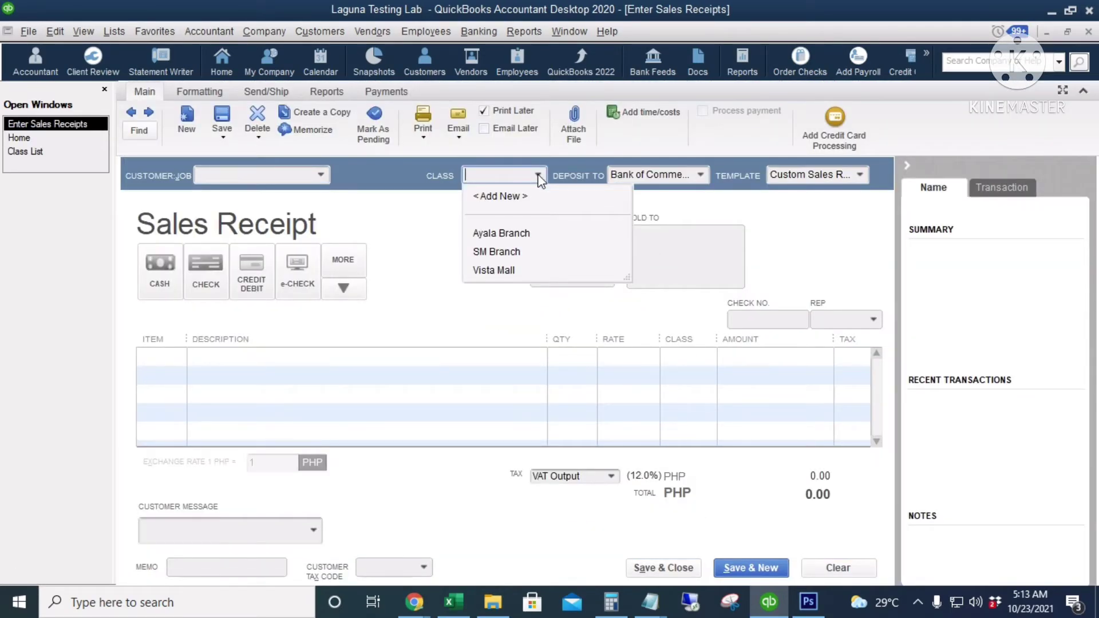
pyautogui.click(538, 175)
pyautogui.click(664, 354)
pyautogui.click(708, 356)
pyautogui.click(707, 356)
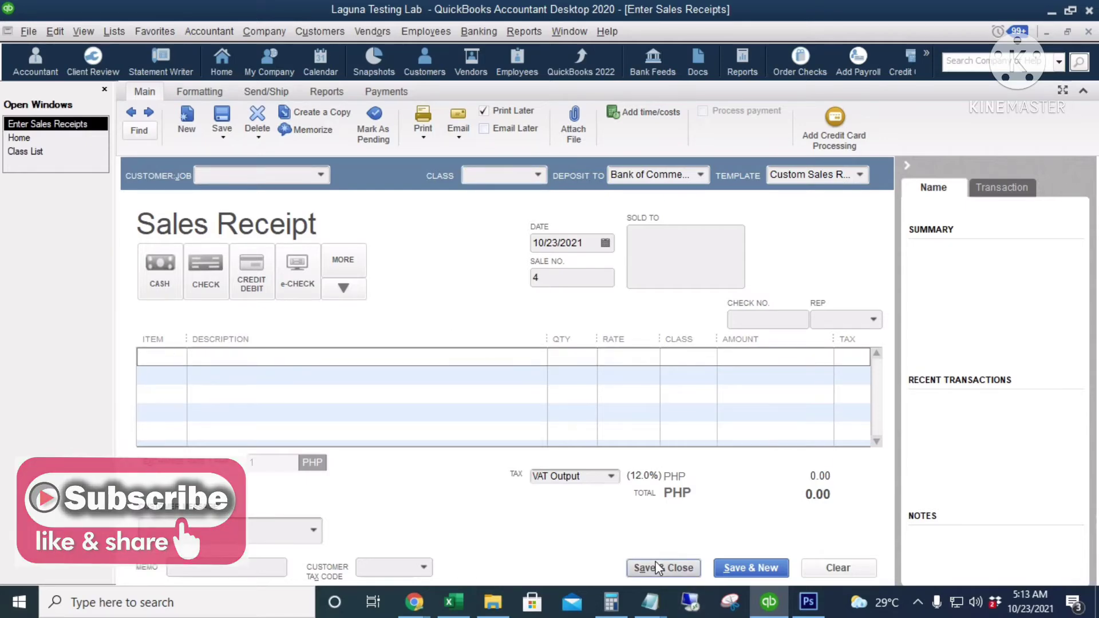
pyautogui.click(663, 567)
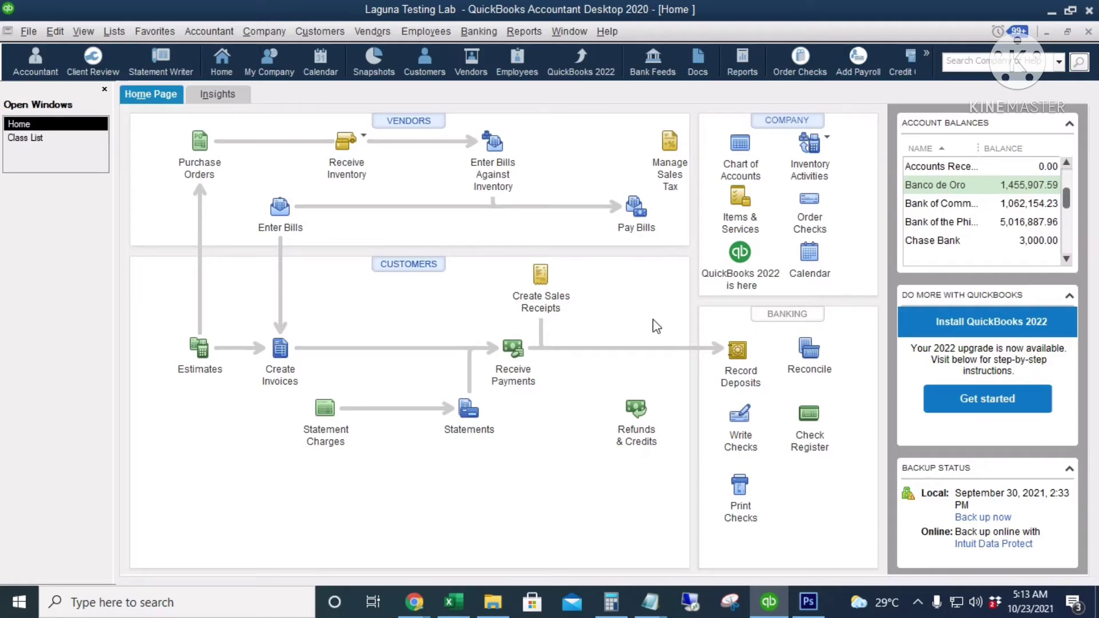
# - Write a check to Shell Palawan with a first Fuel & Oil line of 500 for Ayala Branch
pyautogui.click(744, 416)
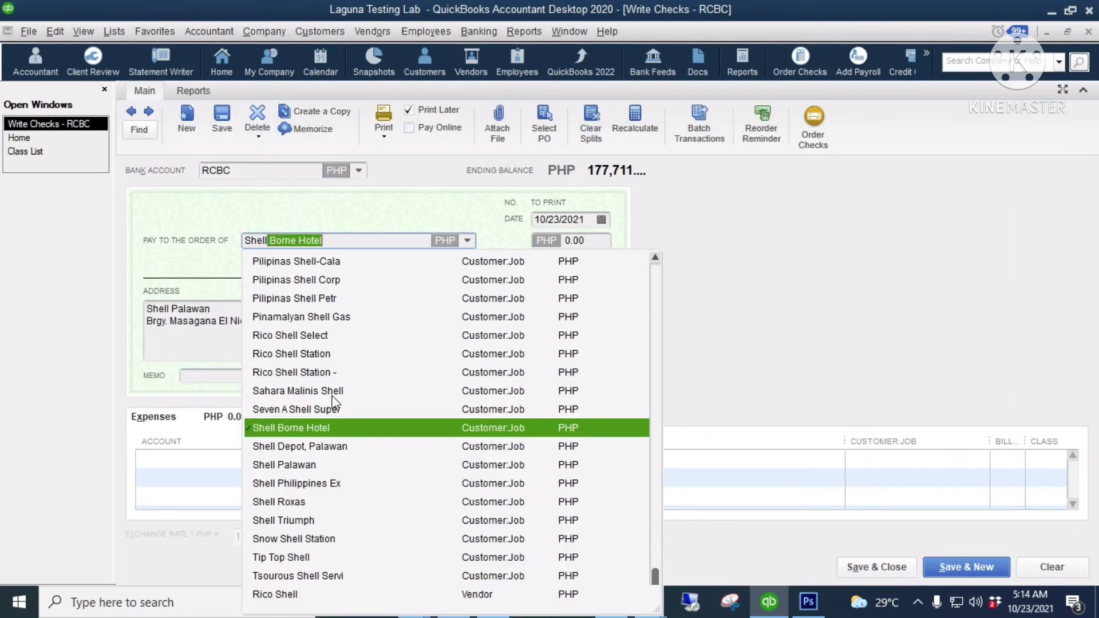
pyautogui.click(285, 465)
pyautogui.click(182, 463)
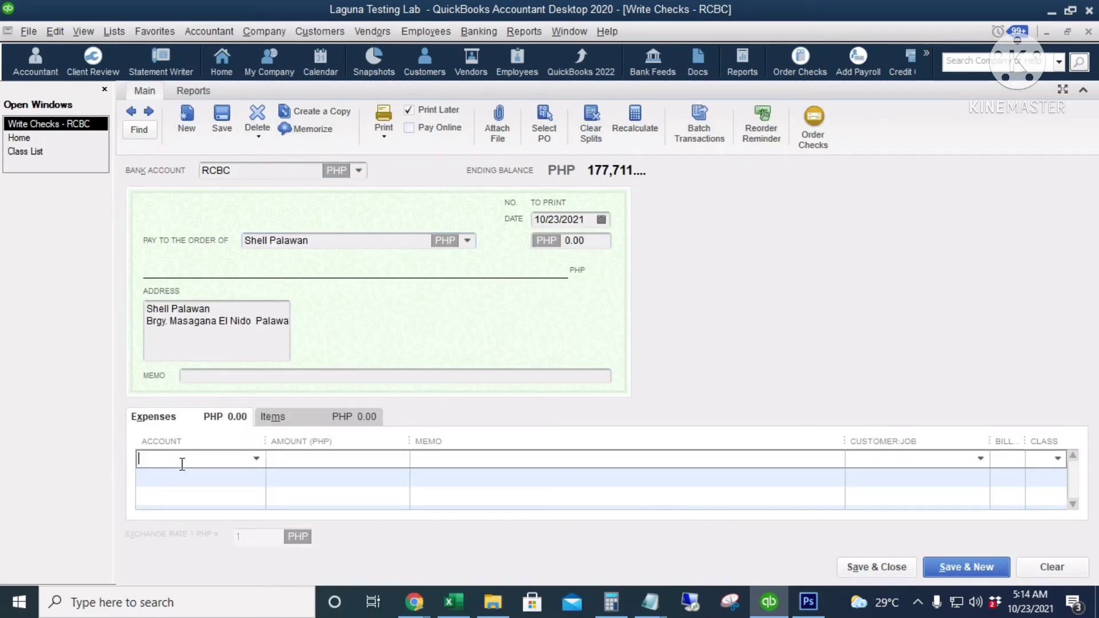
pyautogui.click(257, 458)
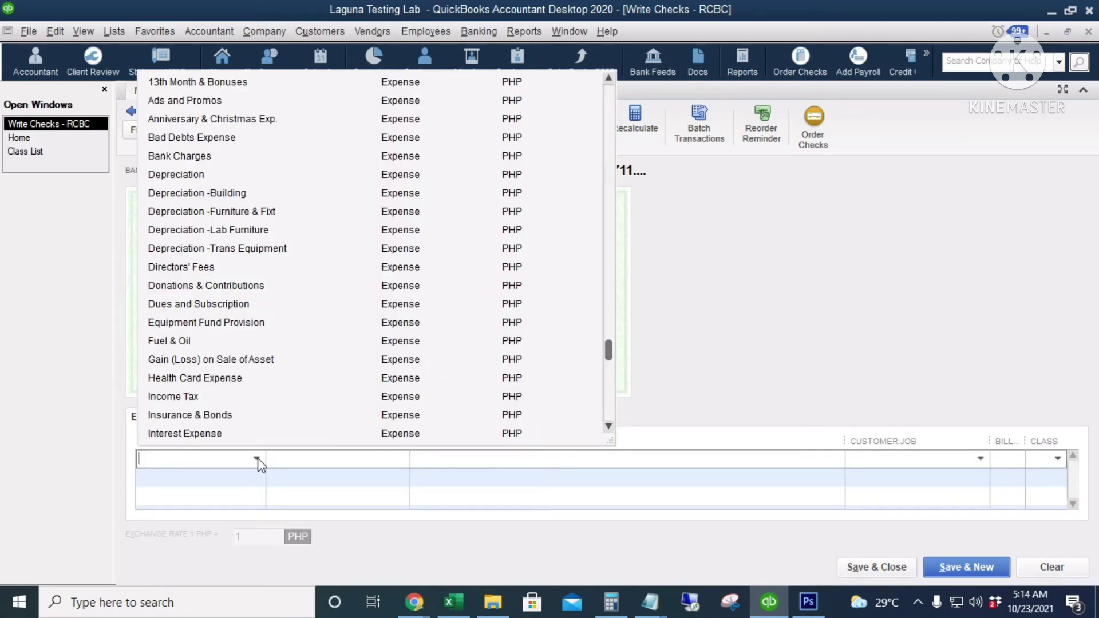
pyautogui.click(214, 340)
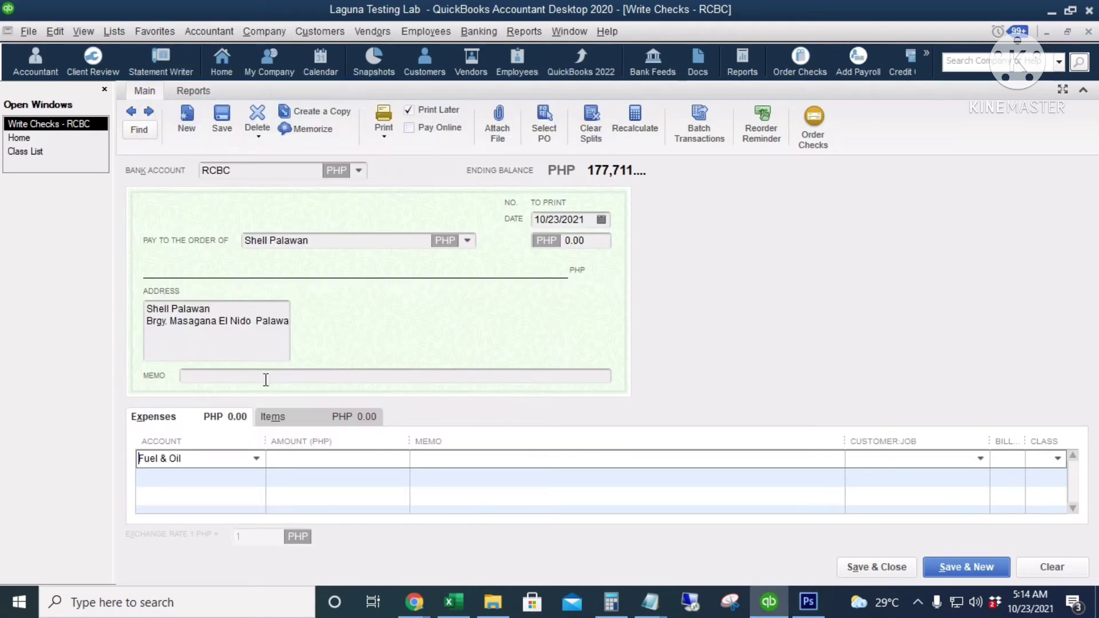
pyautogui.write('500')
pyautogui.press('Tab')
pyautogui.click(1043, 457)
pyautogui.click(1057, 459)
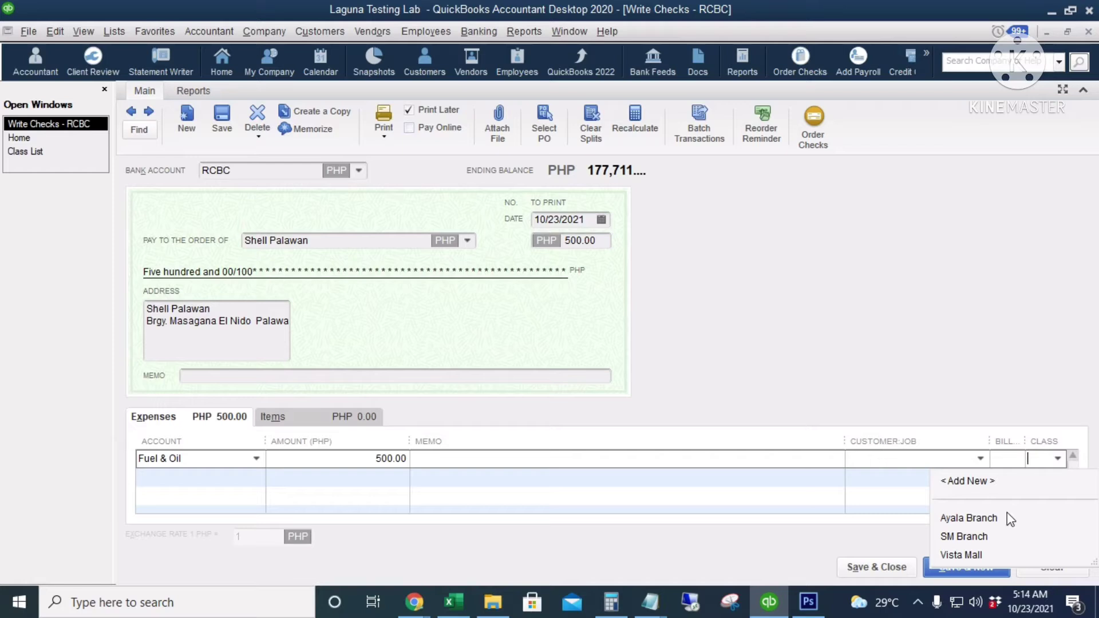
pyautogui.click(992, 518)
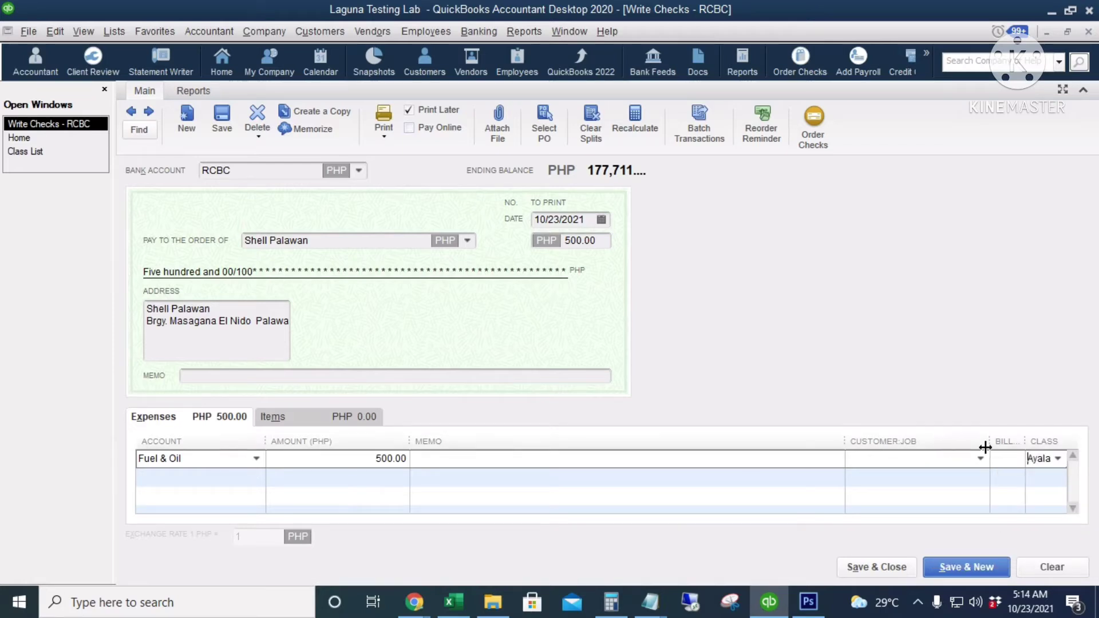
pyautogui.moveTo(989, 444); pyautogui.dragTo(897, 446)
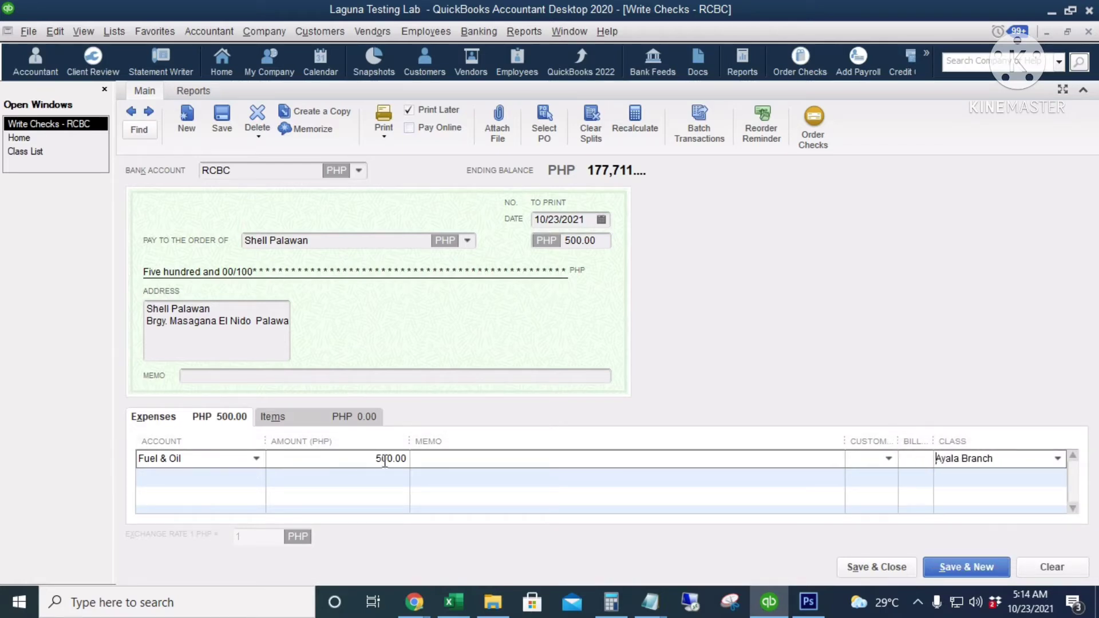
# - Add a second Fuel & Oil line of 600 for Vista Mall
pyautogui.click(209, 481)
pyautogui.write('Fuel & Oil')
pyautogui.press('Tab')
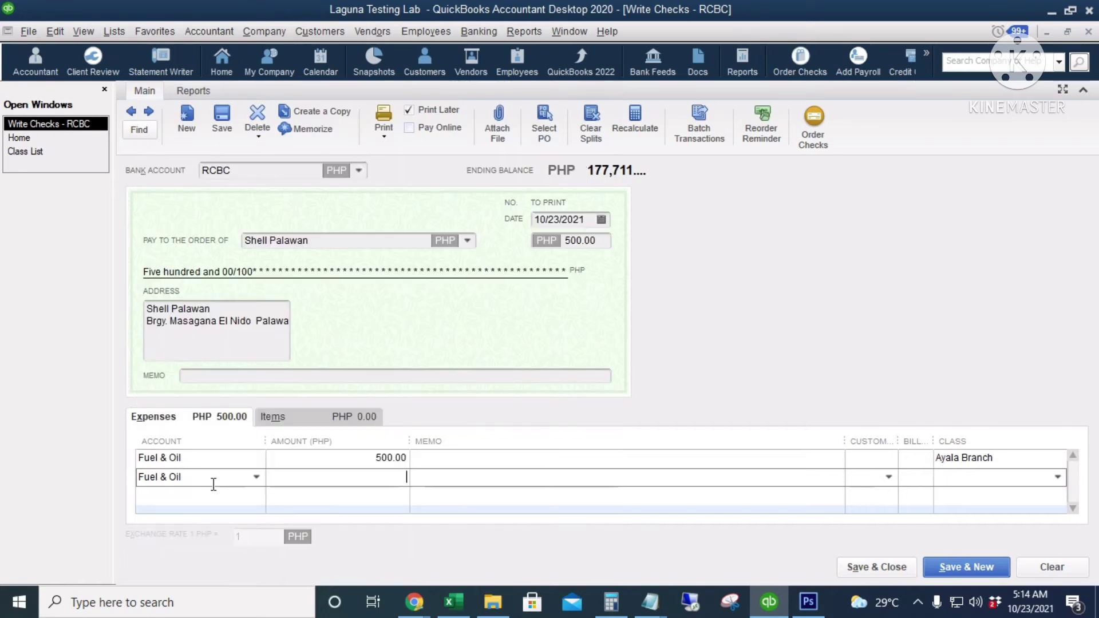
pyautogui.write('600')
pyautogui.press('Tab')
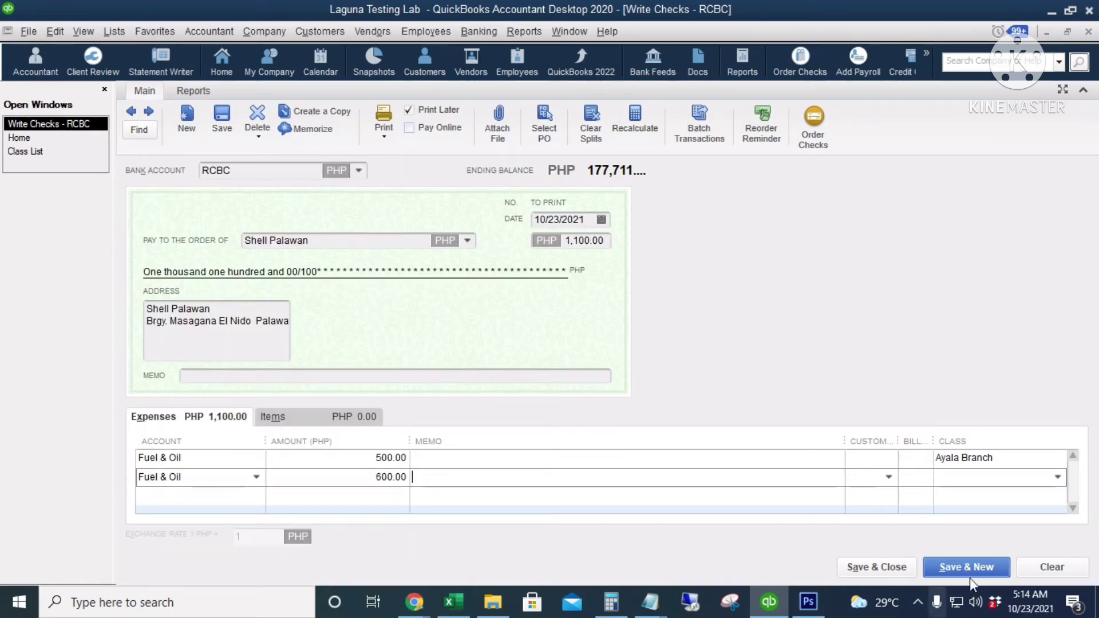
pyautogui.click(983, 478)
pyautogui.write('Vista Mall')
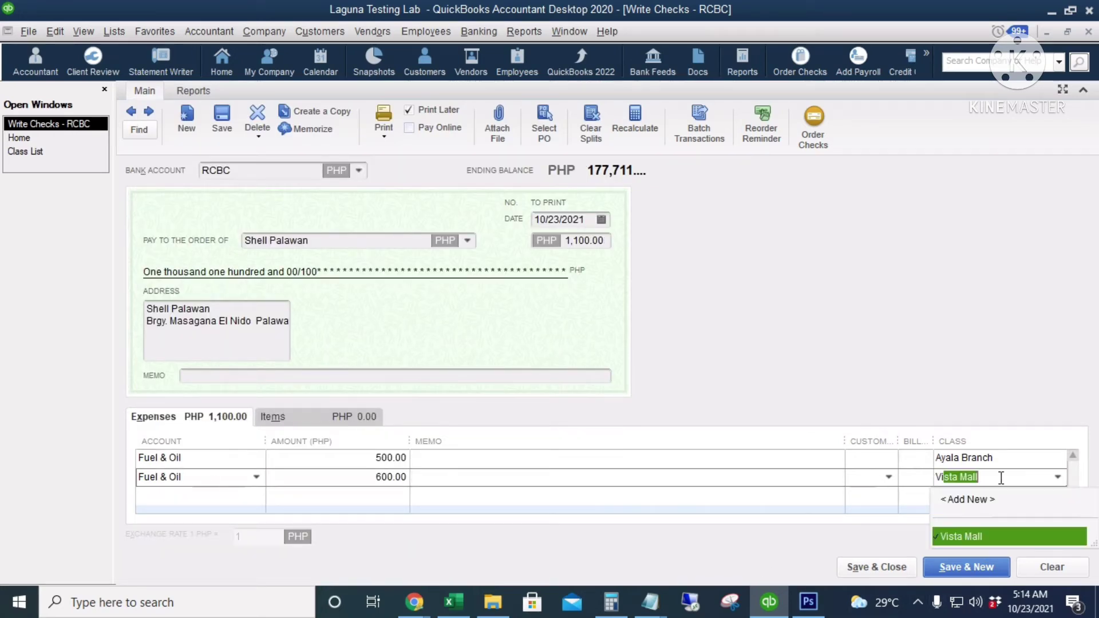
pyautogui.press('Tab')
# - Add a third Fuel & Oil line of 700 for SM Branch and save the 1,800.00 check
pyautogui.write('F')
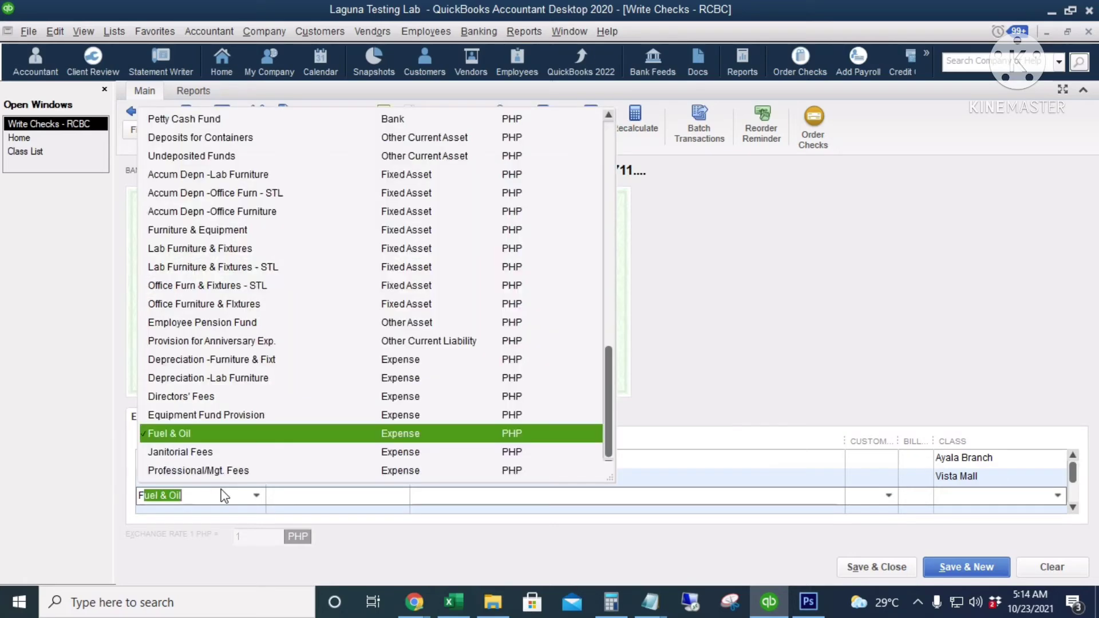
pyautogui.press('Tab')
pyautogui.write('700')
pyautogui.press('Tab')
pyautogui.press('Tab')
pyautogui.press('Tab')
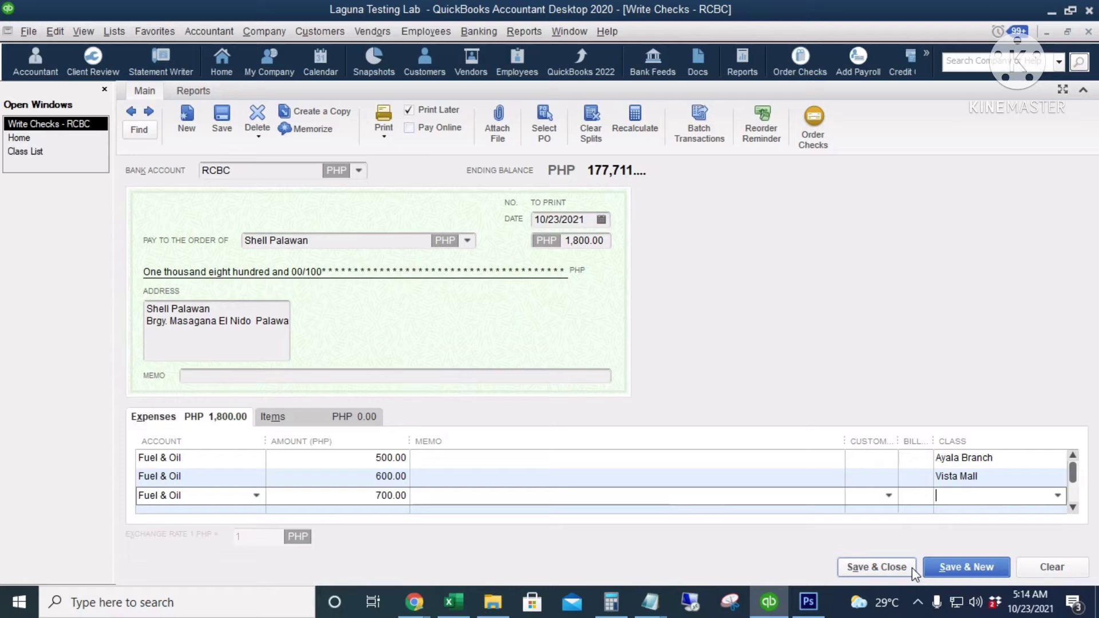
pyautogui.write('SM Branch')
pyautogui.press('Tab')
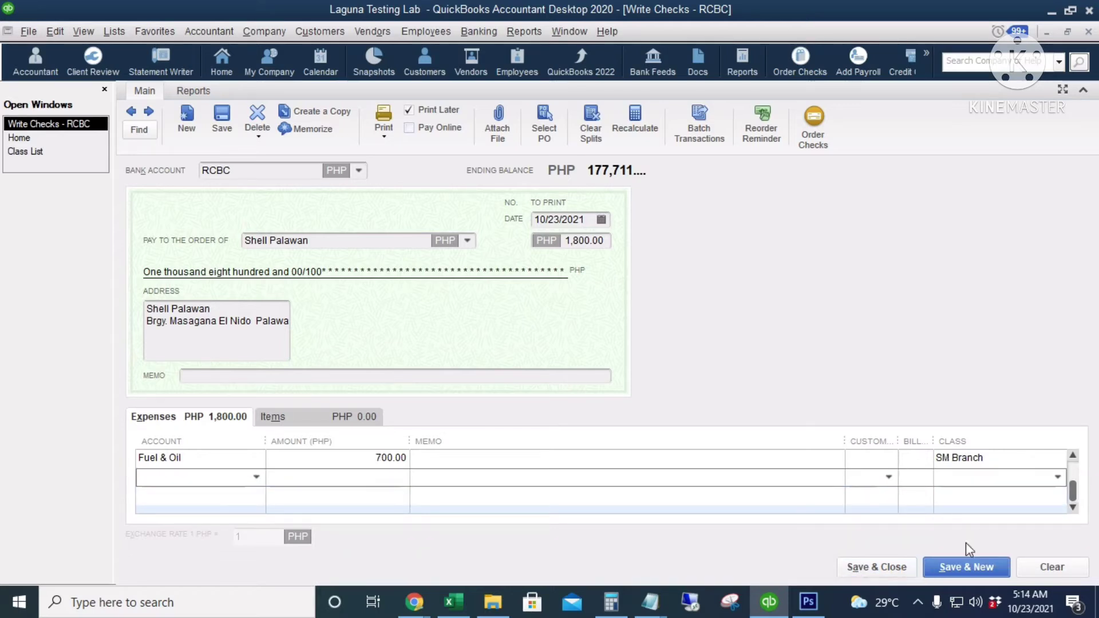
pyautogui.scroll(2, 844, 491)
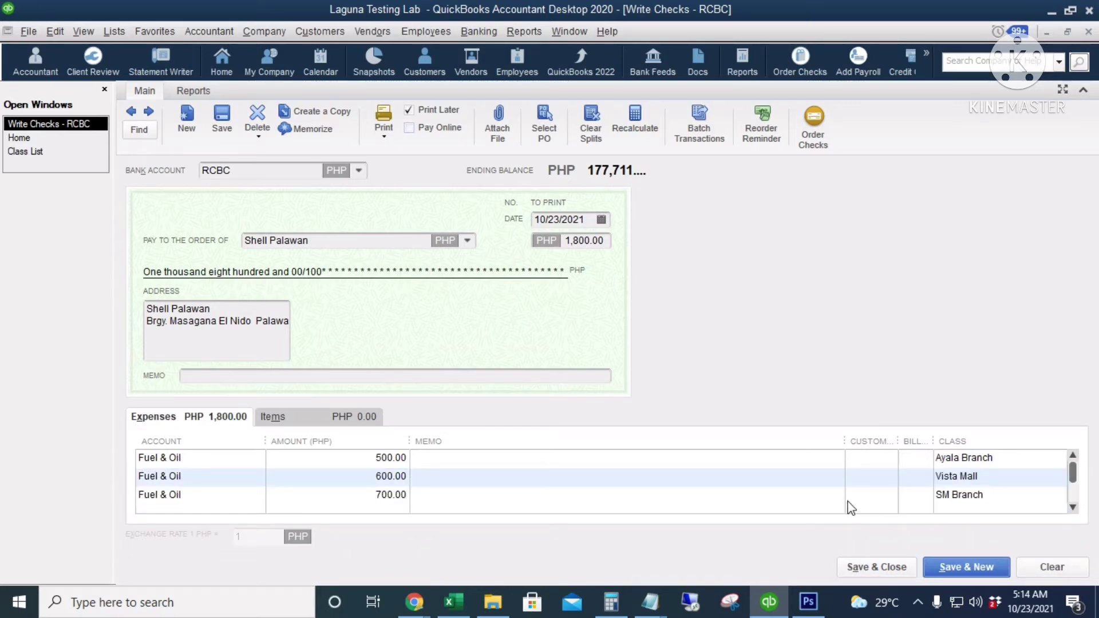
pyautogui.click(873, 567)
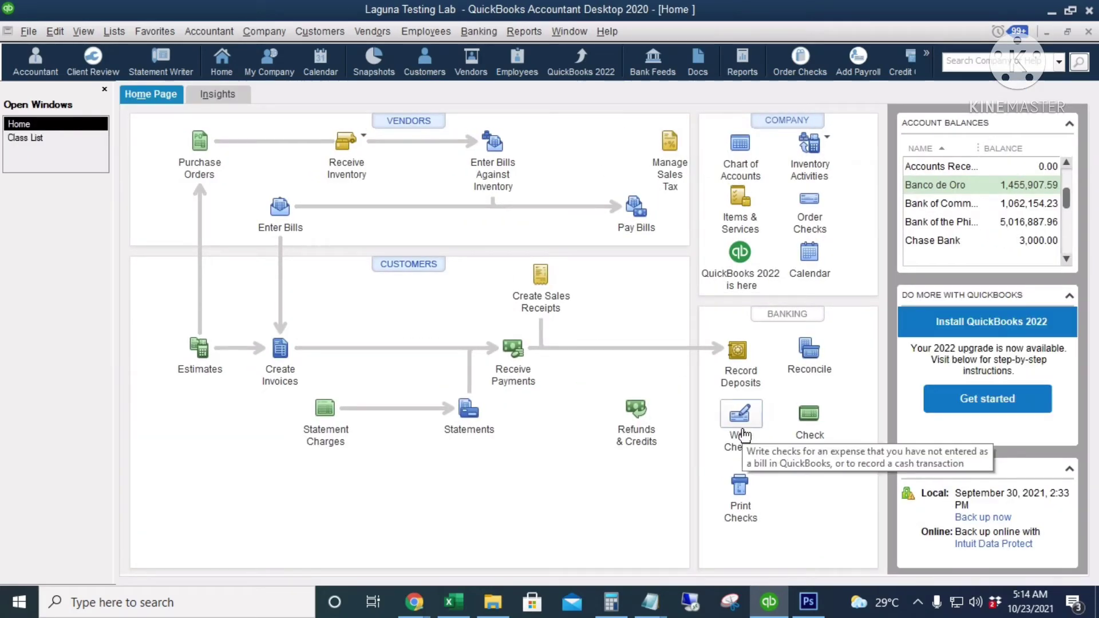
pyautogui.click(281, 207)
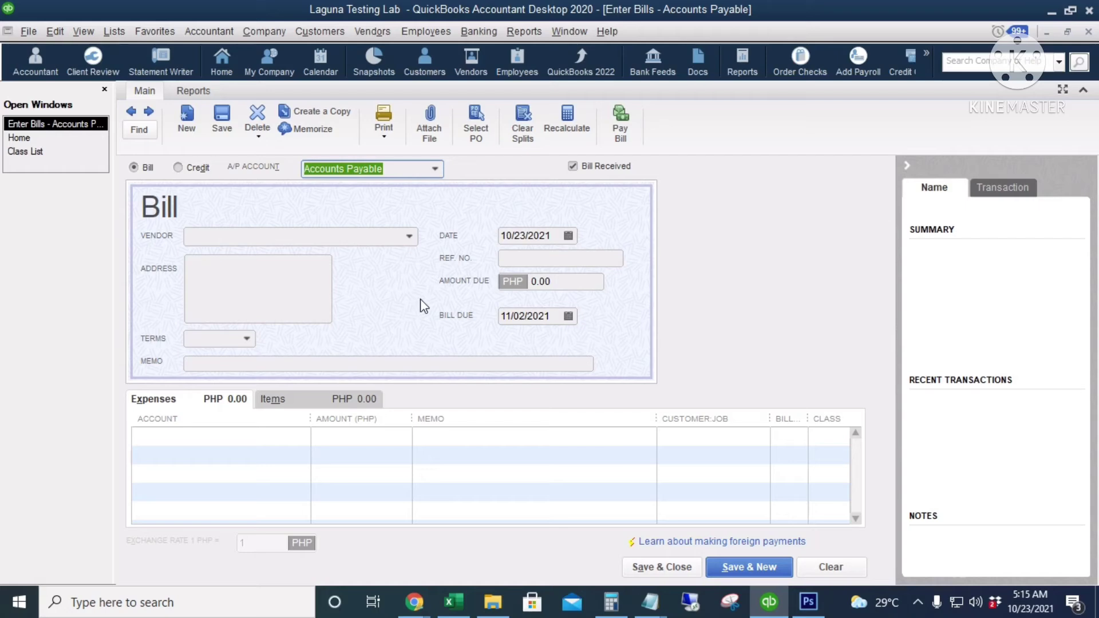
pyautogui.click(836, 437)
pyautogui.click(839, 437)
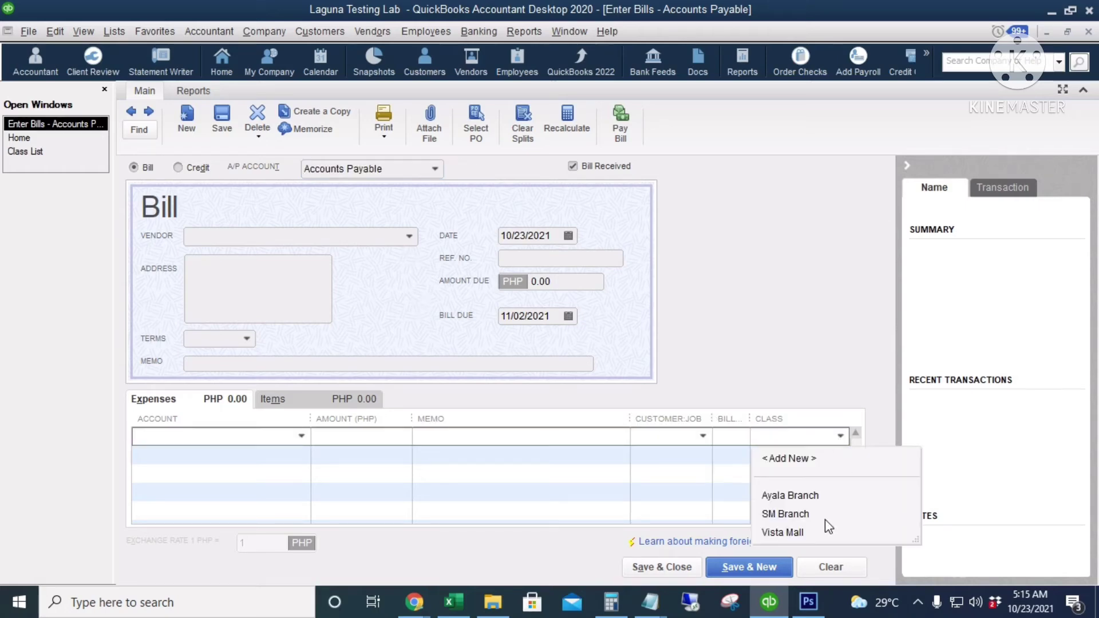
pyautogui.press('Escape')
pyautogui.press('Escape')
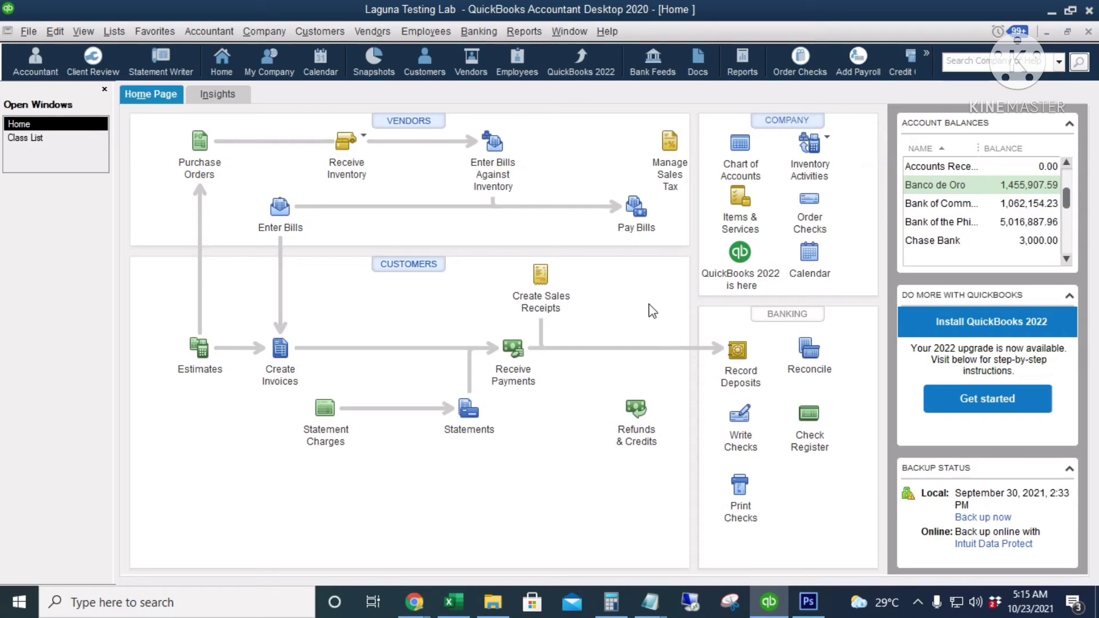
pyautogui.click(256, 33)
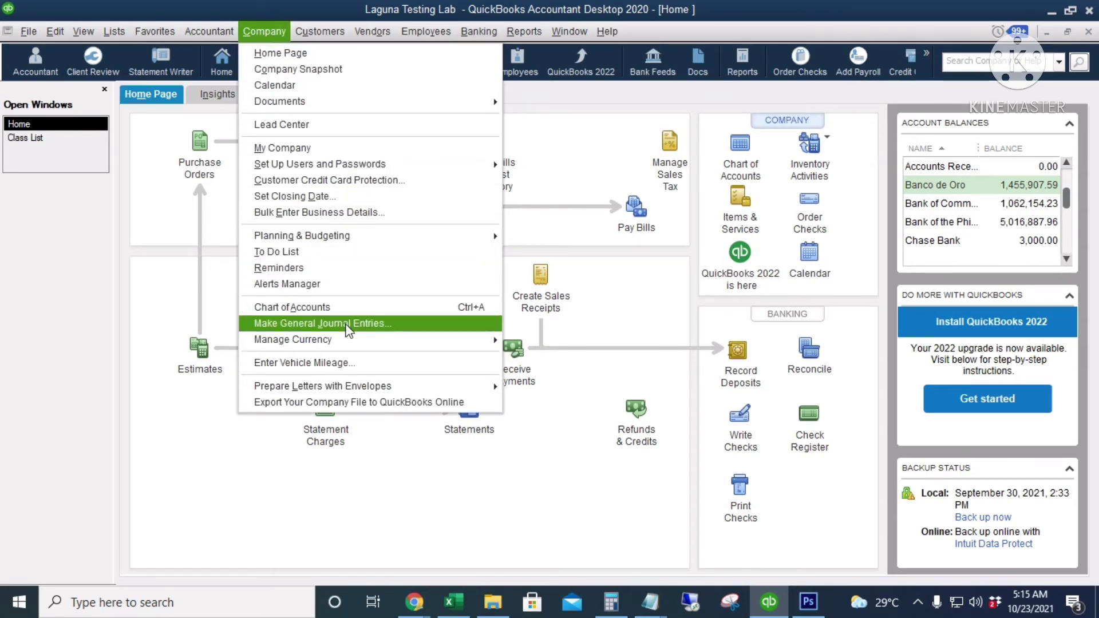
# - Start a general journal entry debiting Ads and Promos 800.00
pyautogui.click(346, 324)
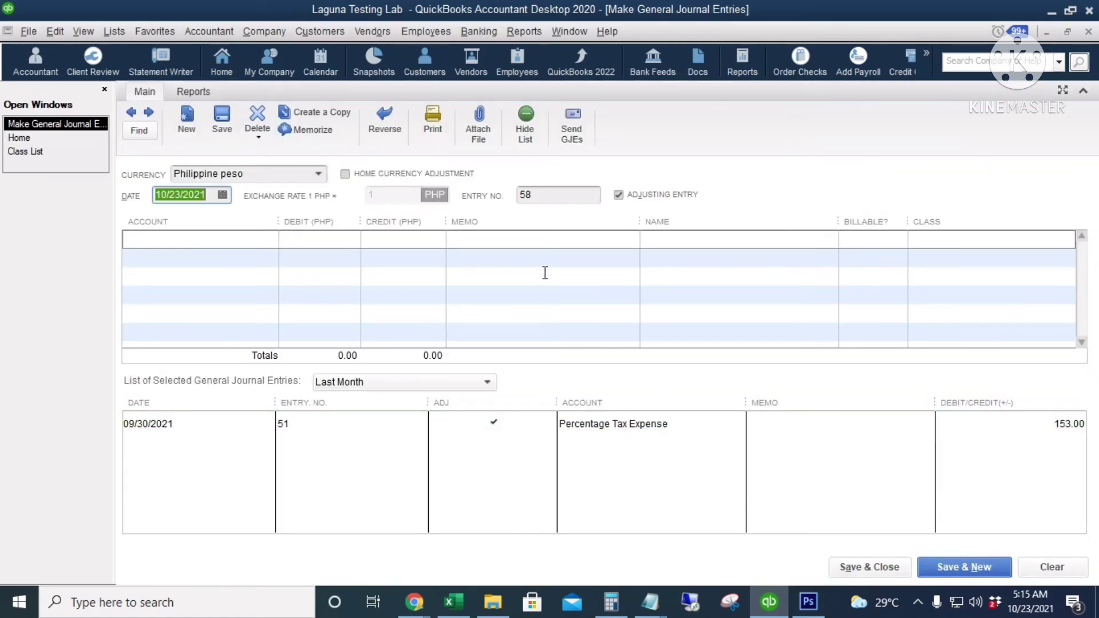
pyautogui.click(216, 260)
pyautogui.click(268, 238)
pyautogui.click(268, 238)
pyautogui.scroll(-2, 285, 519)
pyautogui.scroll(-15, 285, 520)
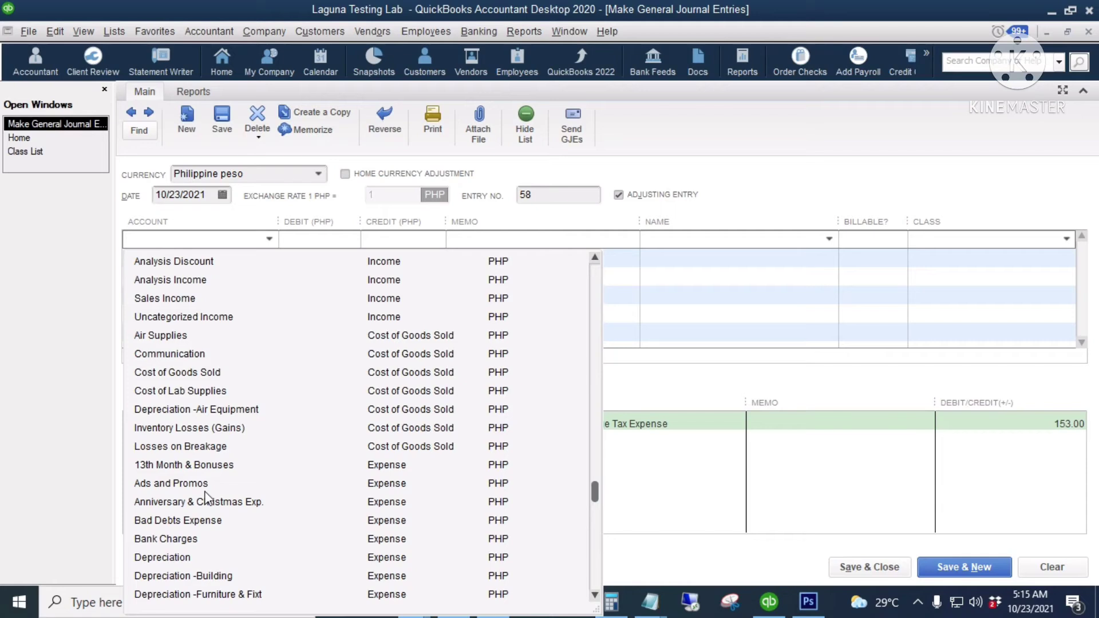
pyautogui.click(170, 483)
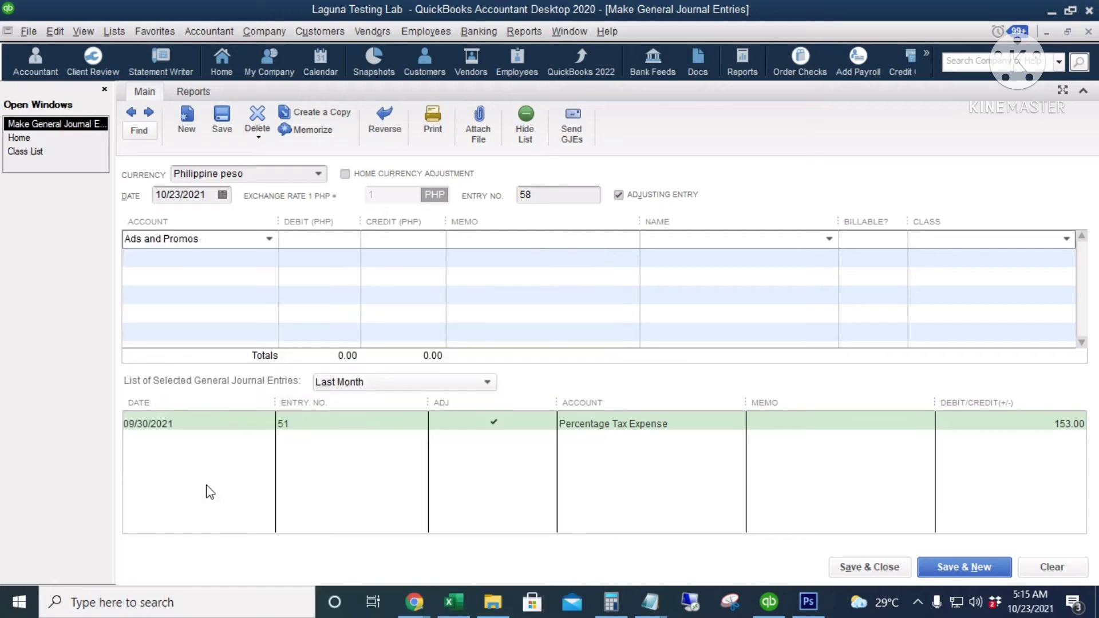
pyautogui.click(345, 242)
pyautogui.write('800')
pyautogui.press('Tab')
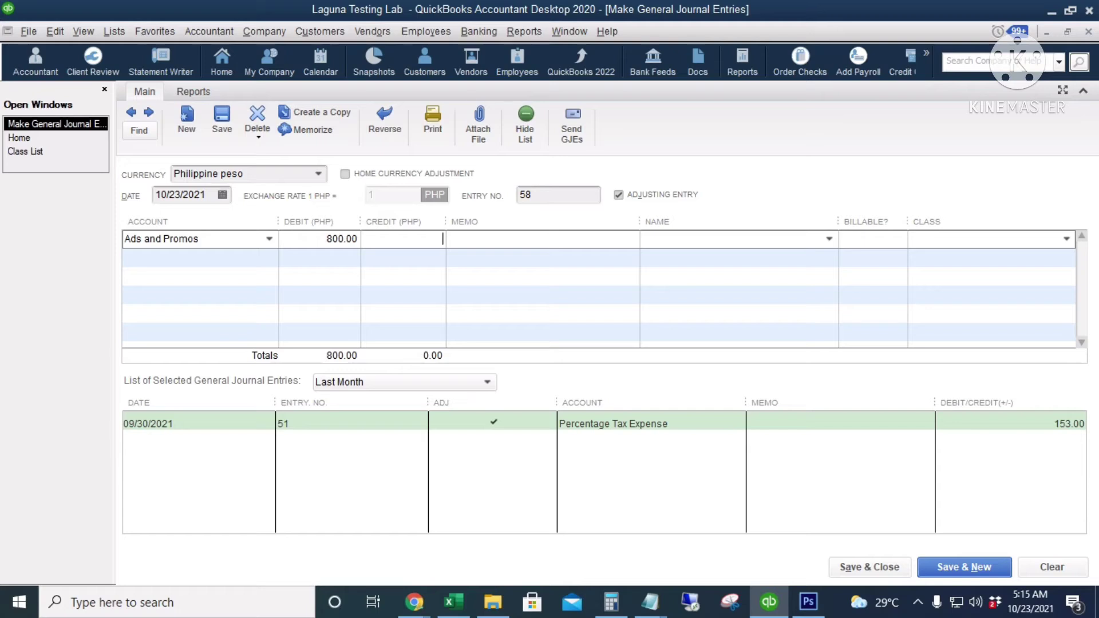
# - Tag the Ads and Promos debit line with class Ayala Branch
pyautogui.click(243, 255)
pyautogui.click(410, 237)
pyautogui.click(1066, 241)
pyautogui.click(938, 298)
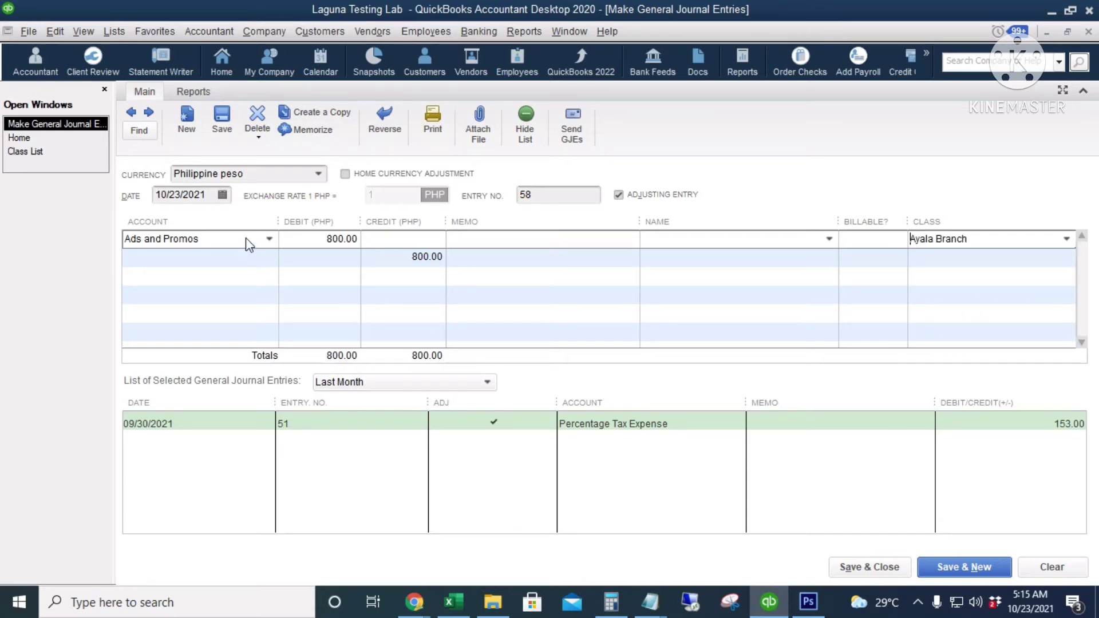
# - Credit Banco de Oro on the second line, class Ayala Branch, and save the entry
pyautogui.click(191, 255)
pyautogui.write('Ban')
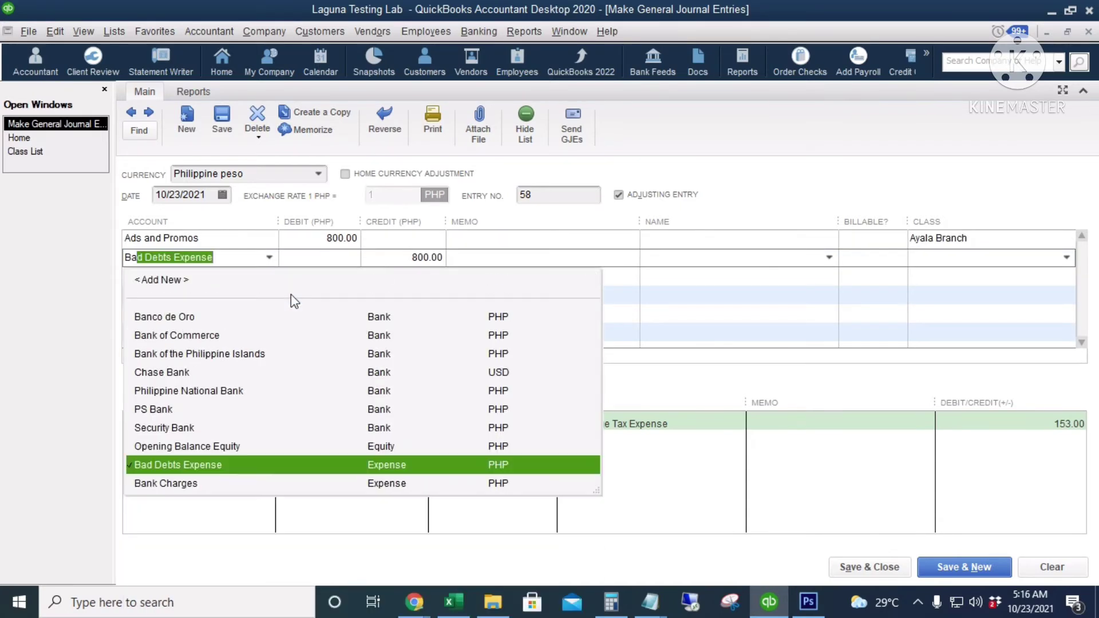
pyautogui.press('Tab')
pyautogui.press('Tab')
pyautogui.press('Tab')
pyautogui.press('Tab')
pyautogui.press('Tab')
pyautogui.press('Tab')
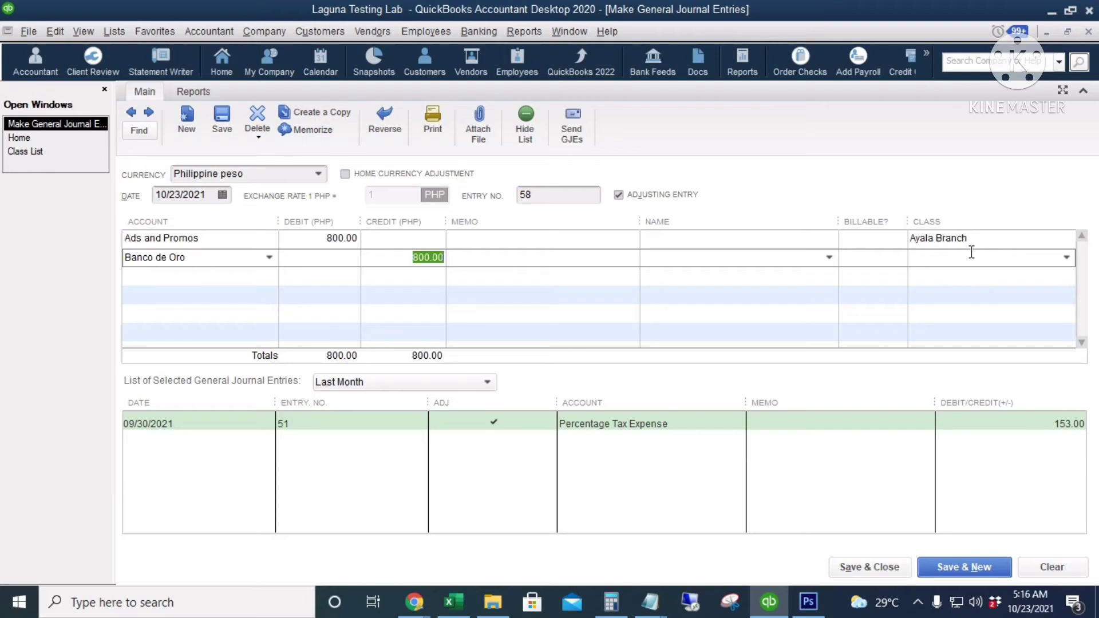
pyautogui.click(971, 257)
pyautogui.write('Ayala Branch')
pyautogui.press('Tab')
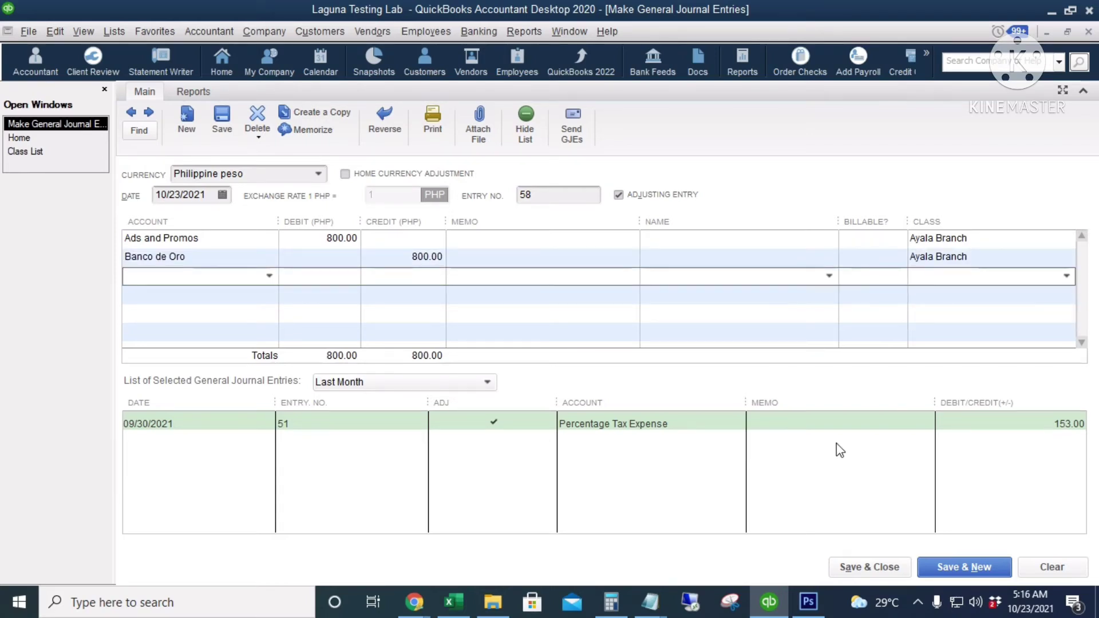
pyautogui.click(871, 568)
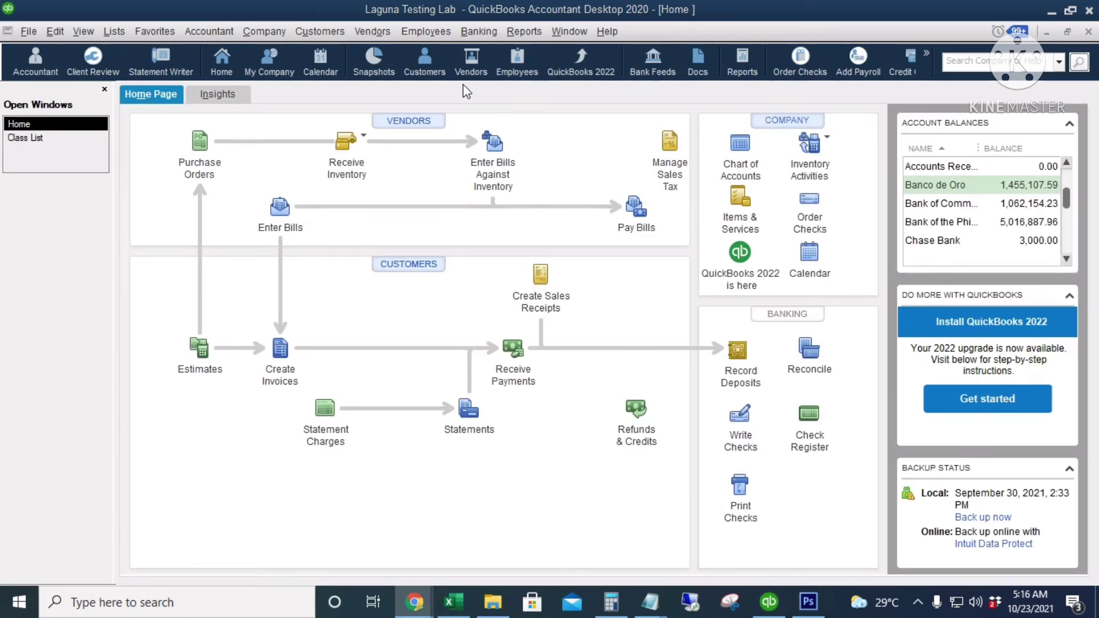
# - Open the Profit & Loss by Class report from Company & Financial reports and scroll through it
pyautogui.click(523, 32)
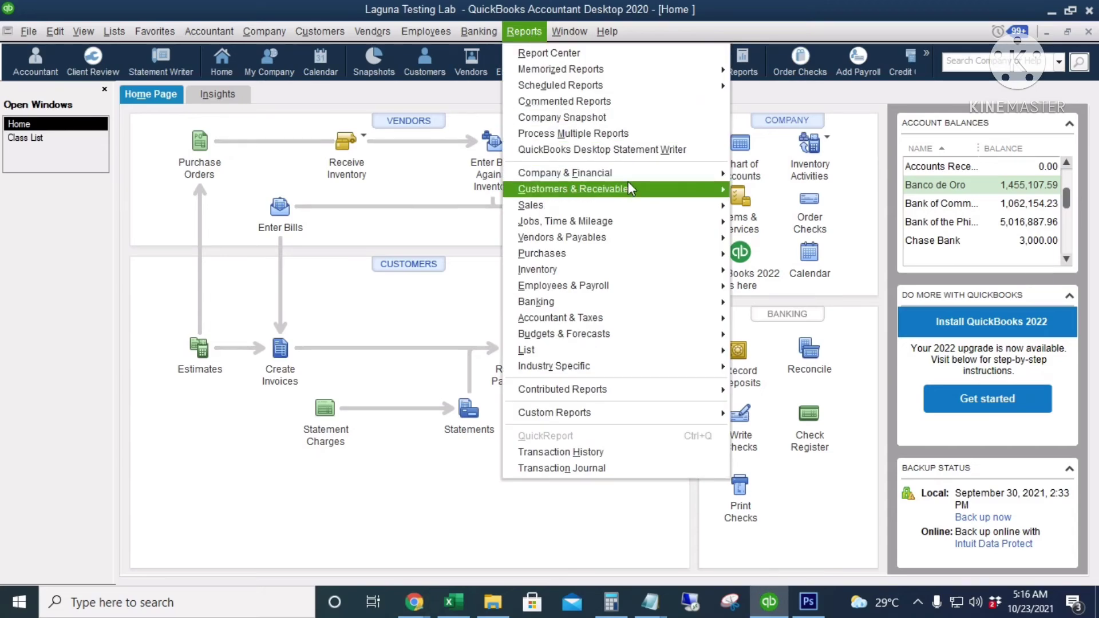
pyautogui.moveTo(633, 182)
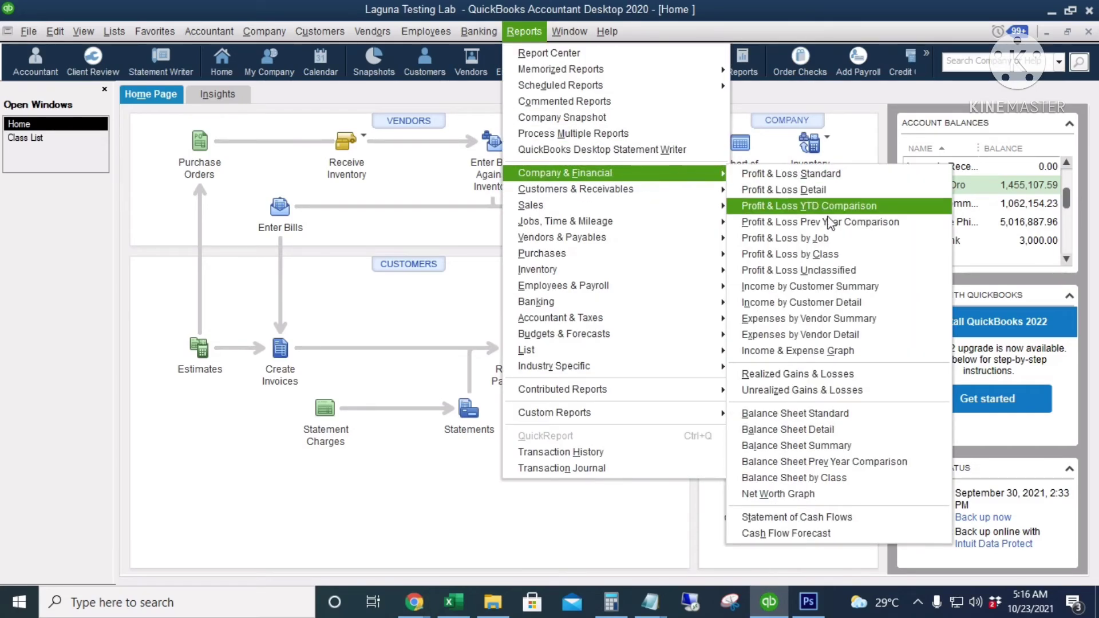
pyautogui.click(843, 262)
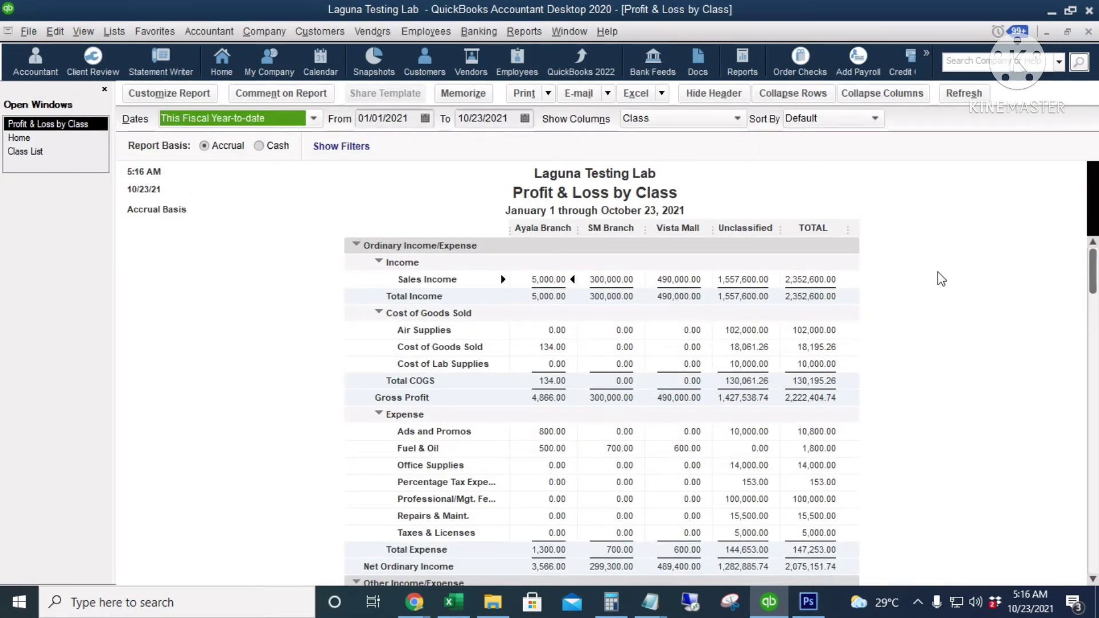
pyautogui.scroll(-1, 545, 243)
pyautogui.scroll(1, 544, 281)
pyautogui.click(545, 283)
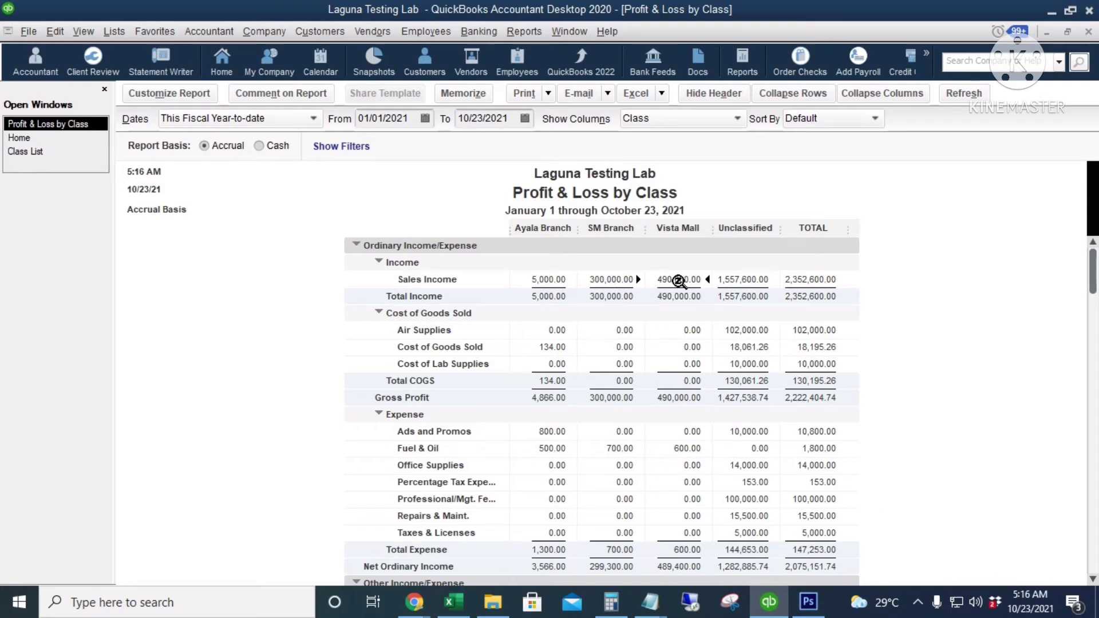
pyautogui.scroll(-2, 538, 343)
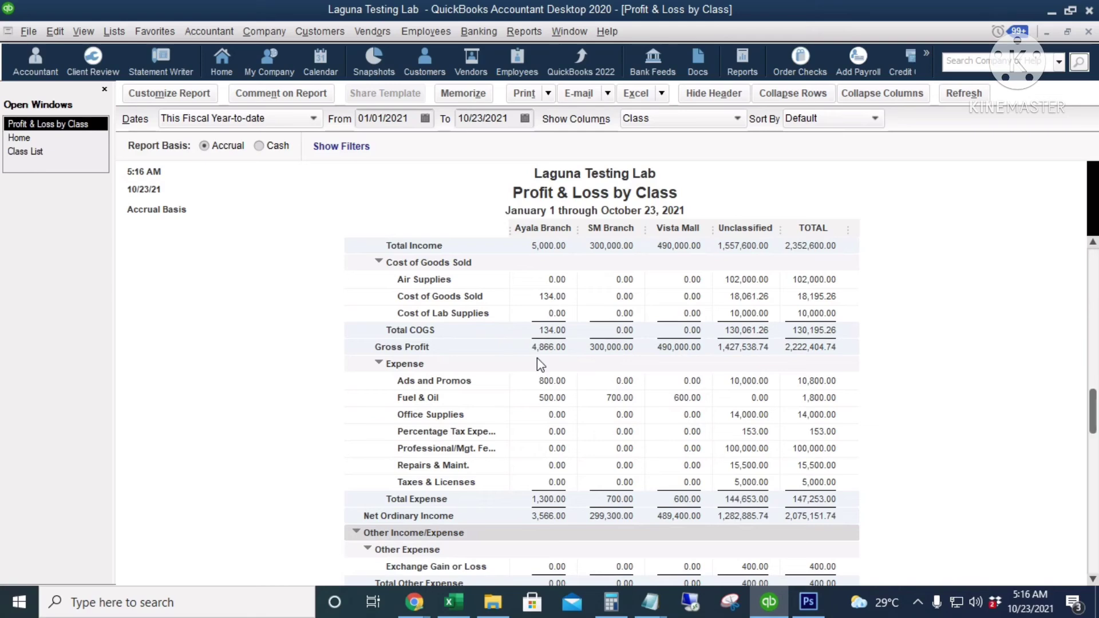
pyautogui.scroll(2, 548, 461)
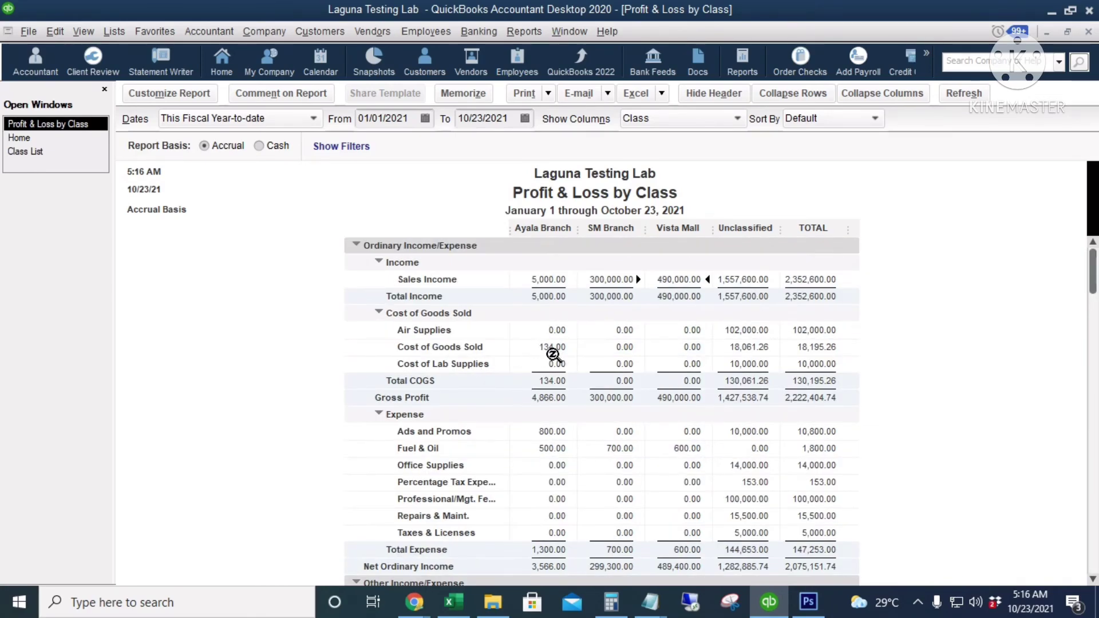
pyautogui.scroll(-1, 556, 360)
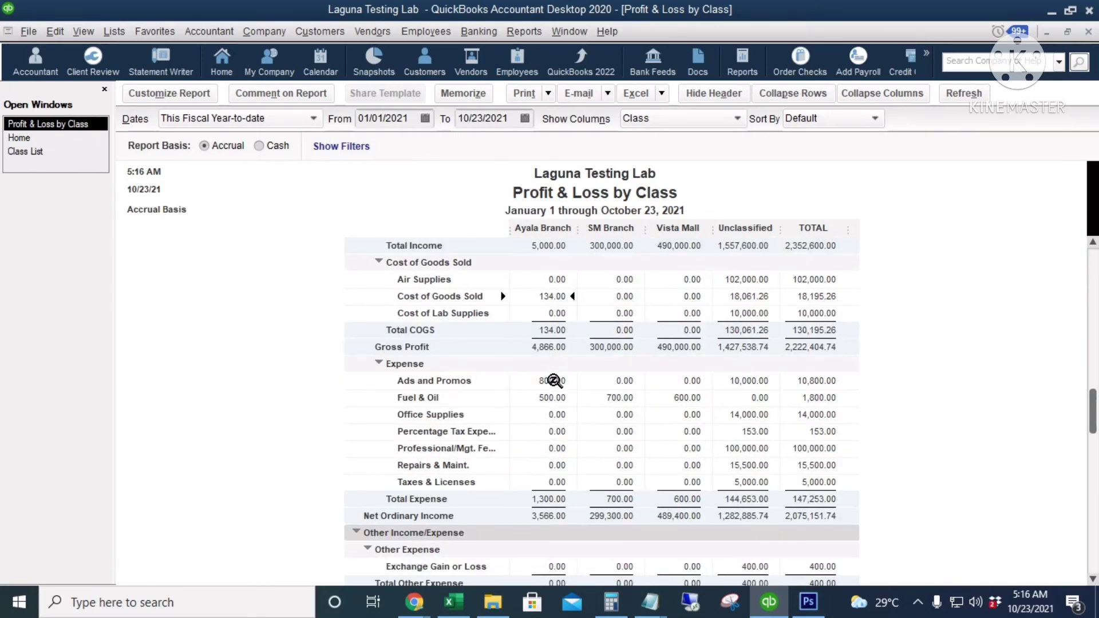
pyautogui.scroll(-1, 555, 515)
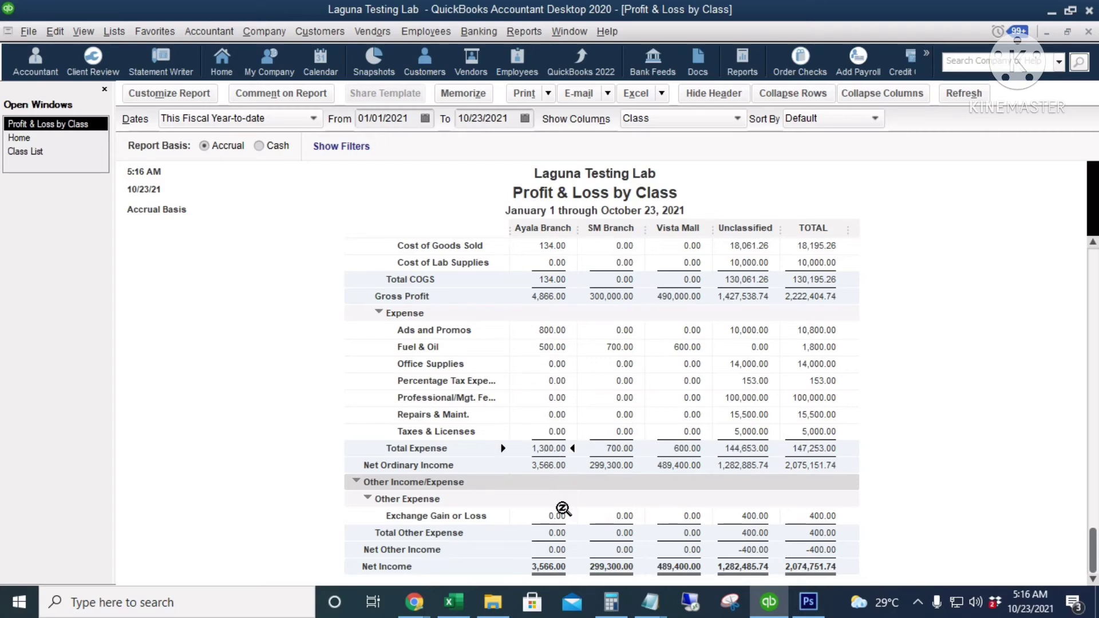
# - Review net income per class: 3,566.00 Ayala, 299,300.00 SM, 489,400.00 Vista Mall
pyautogui.click(544, 568)
pyautogui.click(621, 568)
pyautogui.click(686, 564)
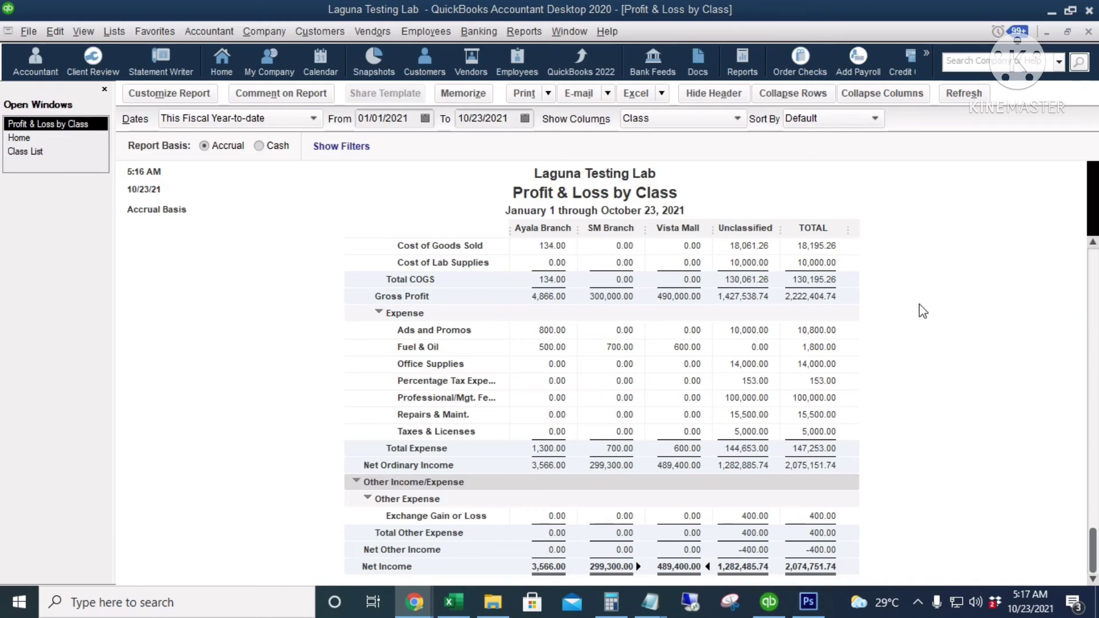
# - From the Unclassified COGS drill-down, tag the 1035 Acre Farm Inc. invoice and its line with SM Branch, then save
pyautogui.doubleClick(750, 248)
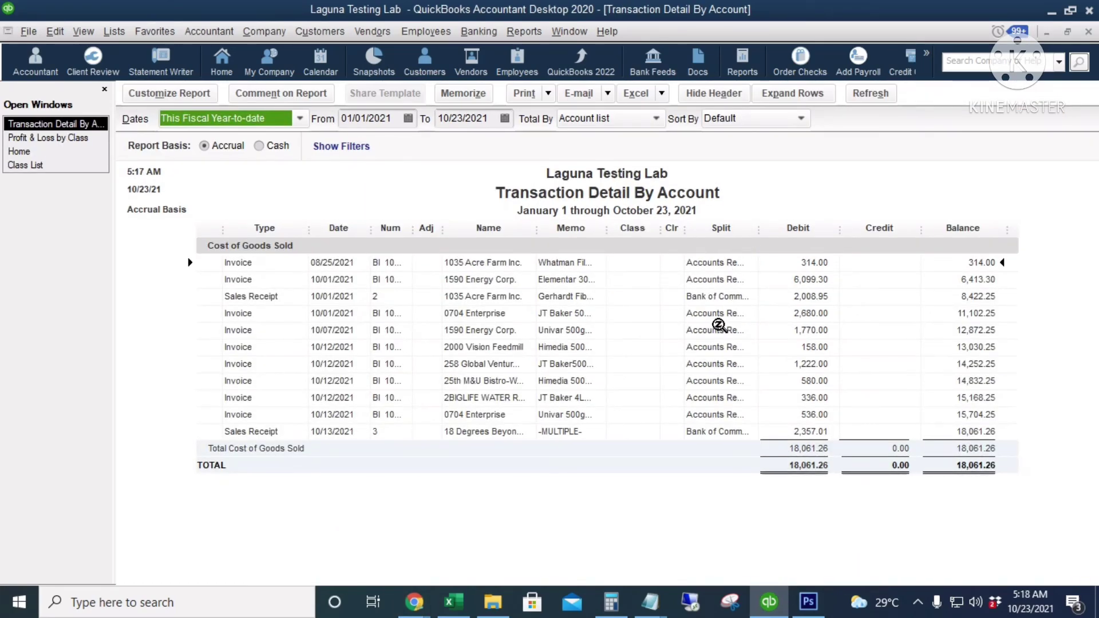
pyautogui.doubleClick(626, 264)
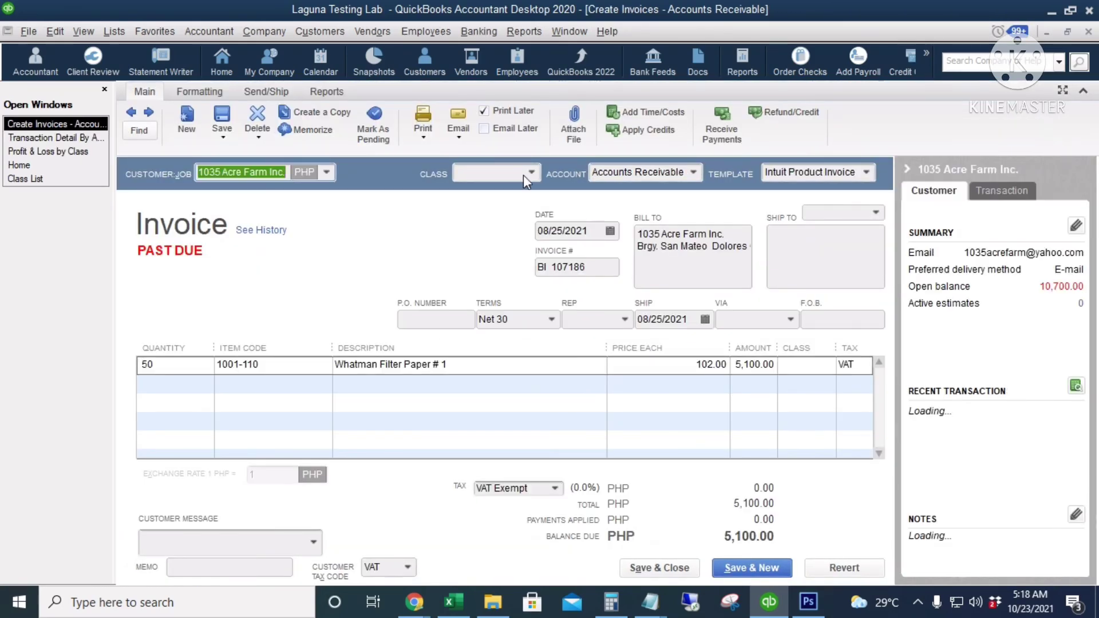
pyautogui.click(532, 173)
pyautogui.click(512, 250)
pyautogui.click(812, 366)
pyautogui.click(827, 366)
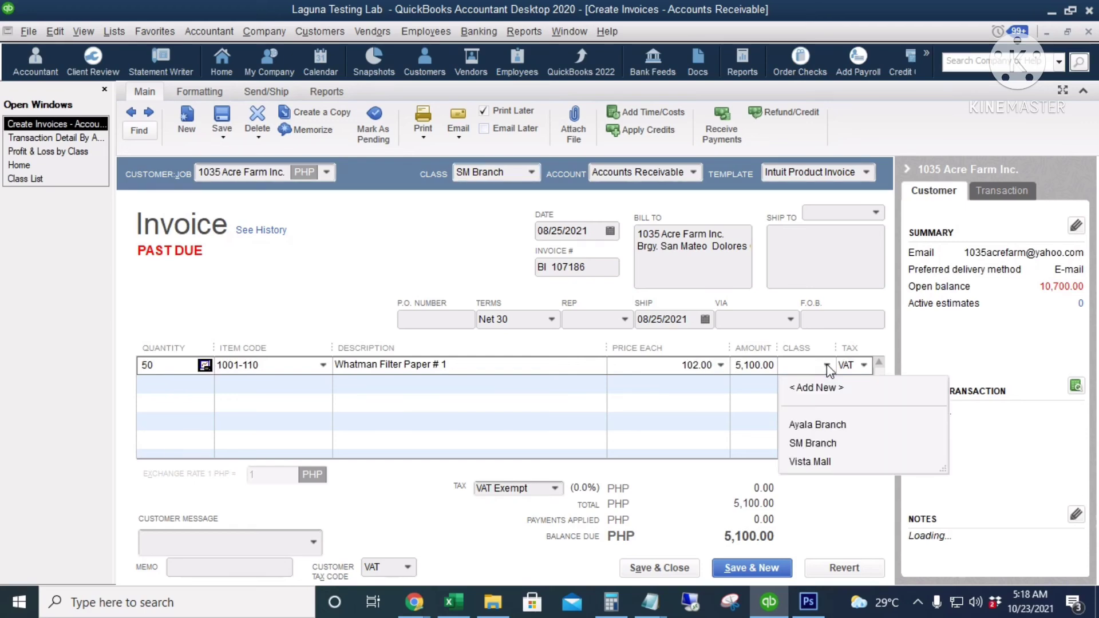
pyautogui.click(833, 443)
pyautogui.click(651, 567)
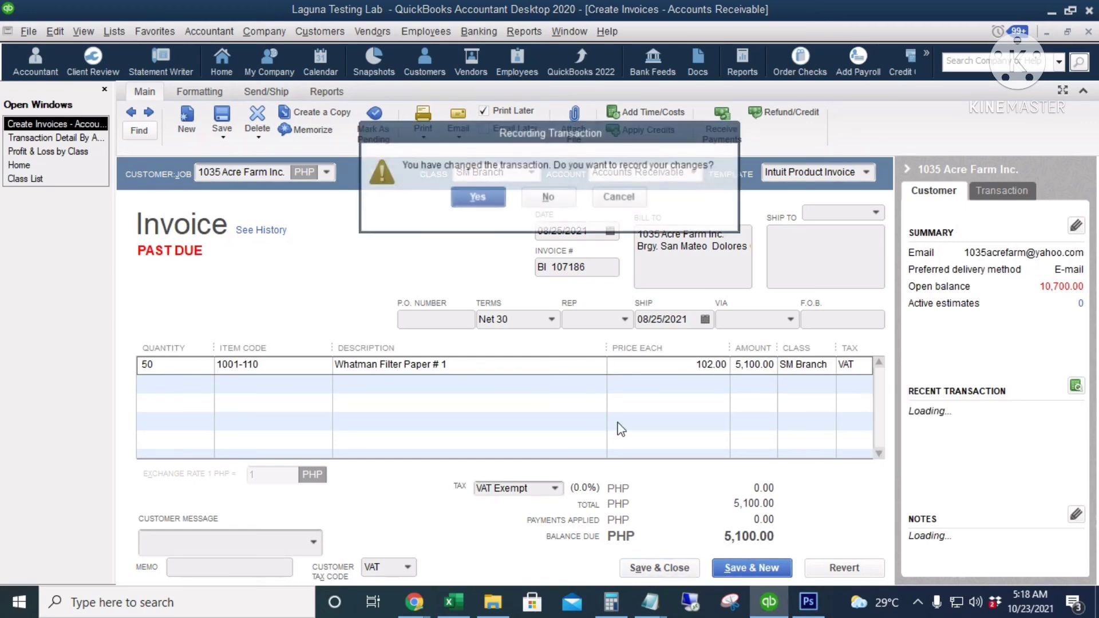
pyautogui.click(486, 197)
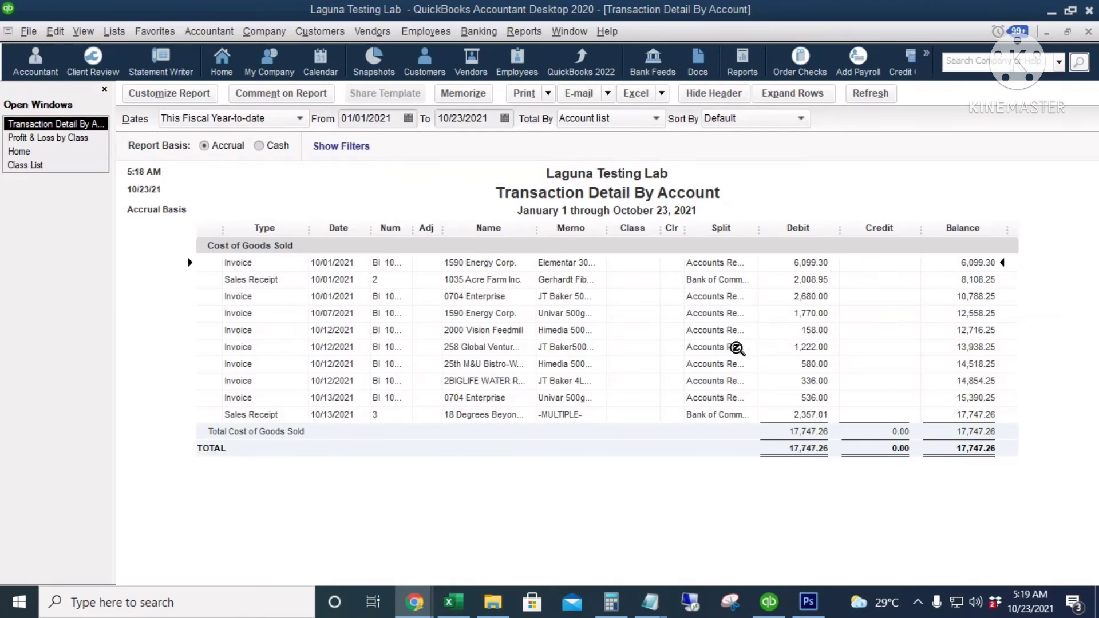
# - Tag the 15,000.00 1590 Energy Corp. invoice and its line with Ayala Branch, then save
pyautogui.doubleClick(725, 268)
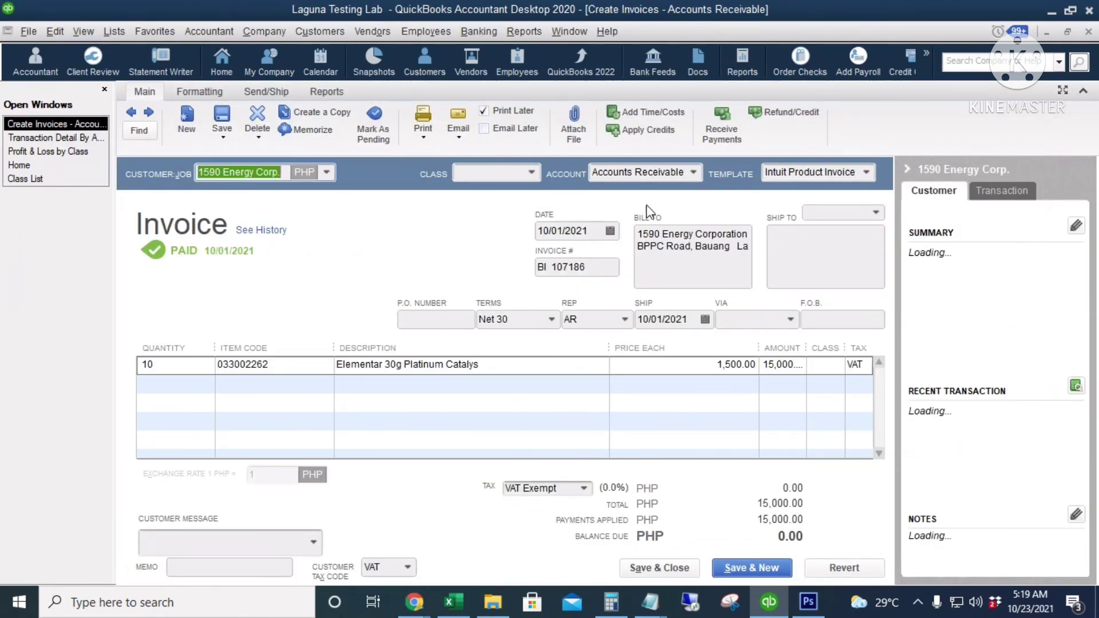
pyautogui.click(531, 173)
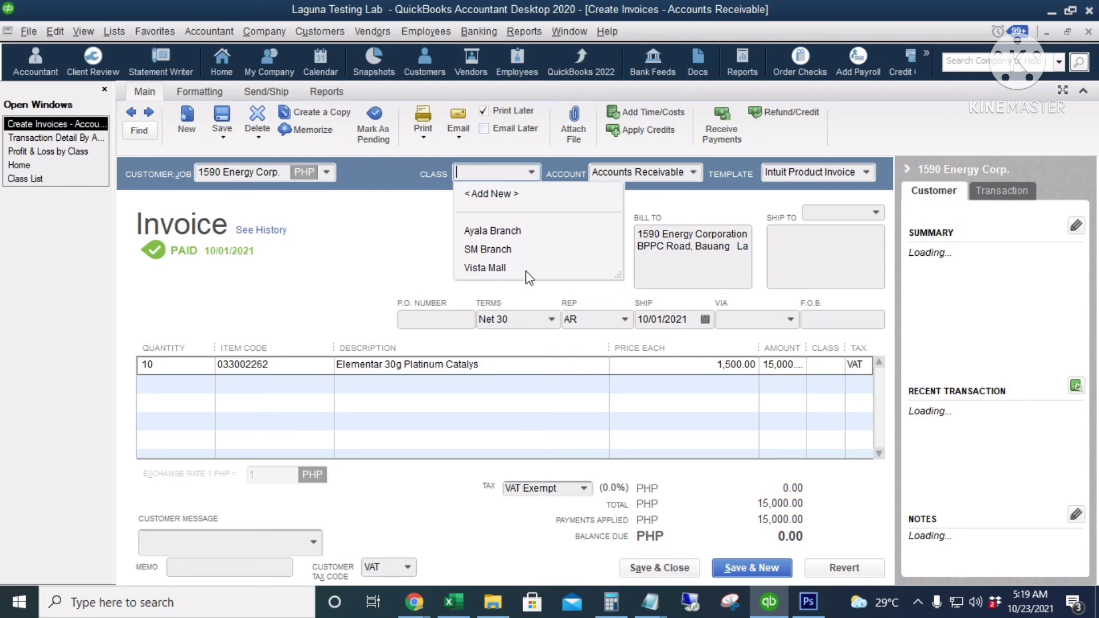
pyautogui.click(516, 235)
pyautogui.click(821, 366)
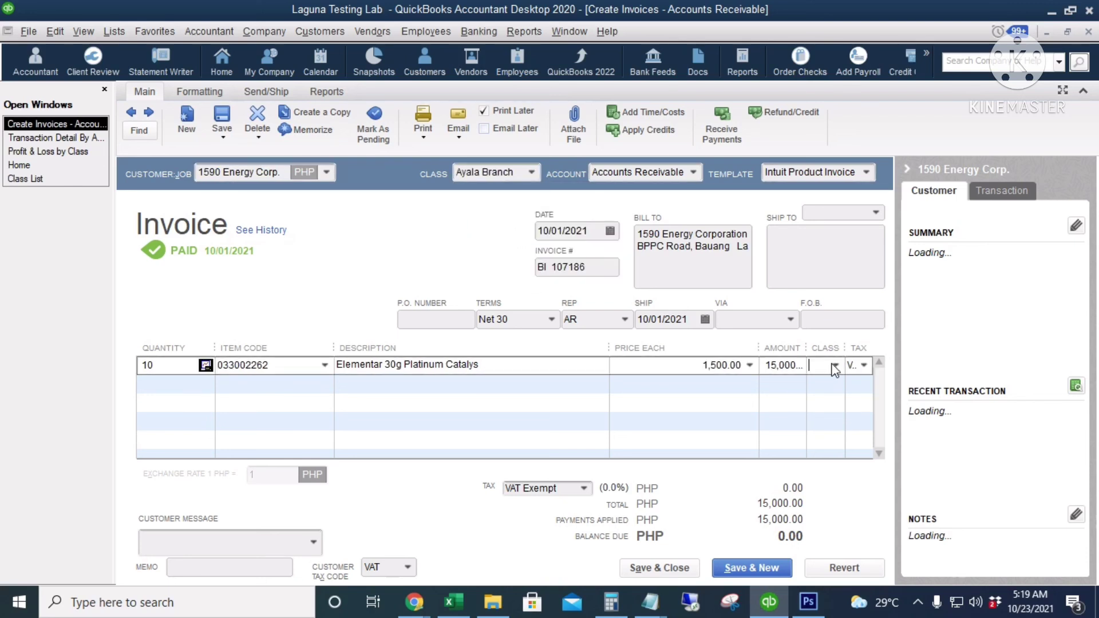
pyautogui.click(836, 364)
pyautogui.click(837, 421)
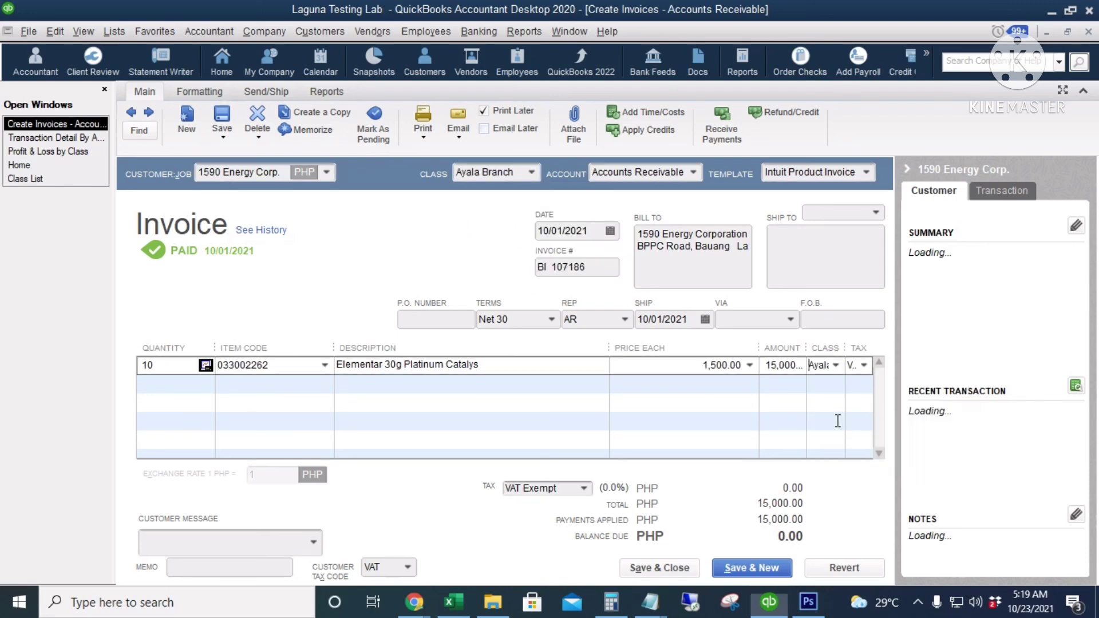
pyautogui.click(659, 568)
pyautogui.click(476, 198)
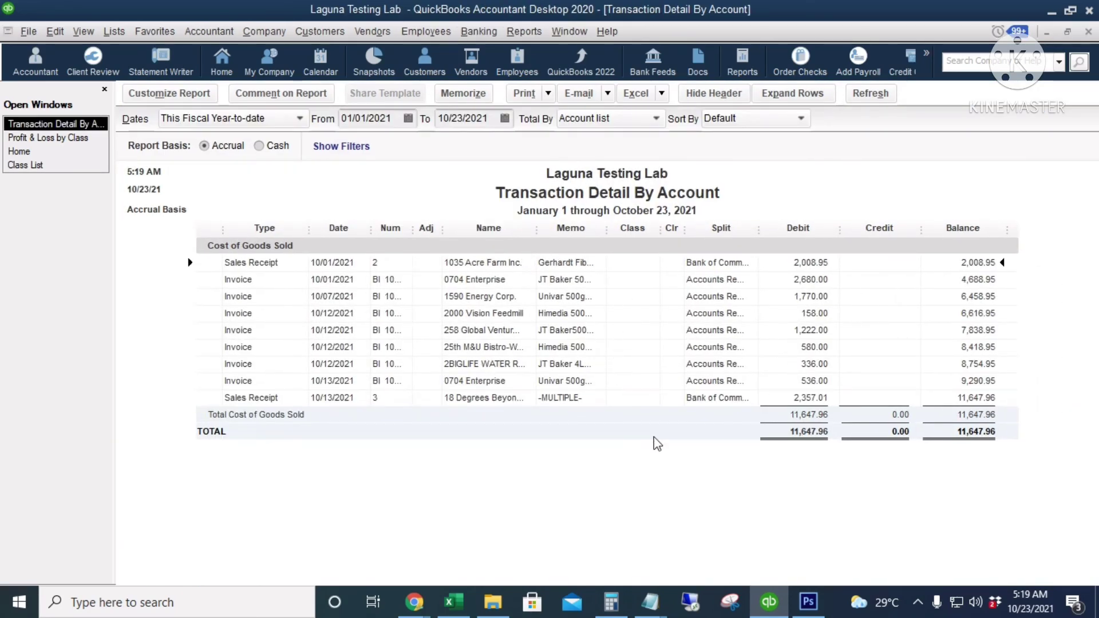
pyautogui.hotkey('alt', 'Tab')
# - Close the transaction detail report and return to the top of the refreshed Profit & Loss by Class
pyautogui.press('Escape')
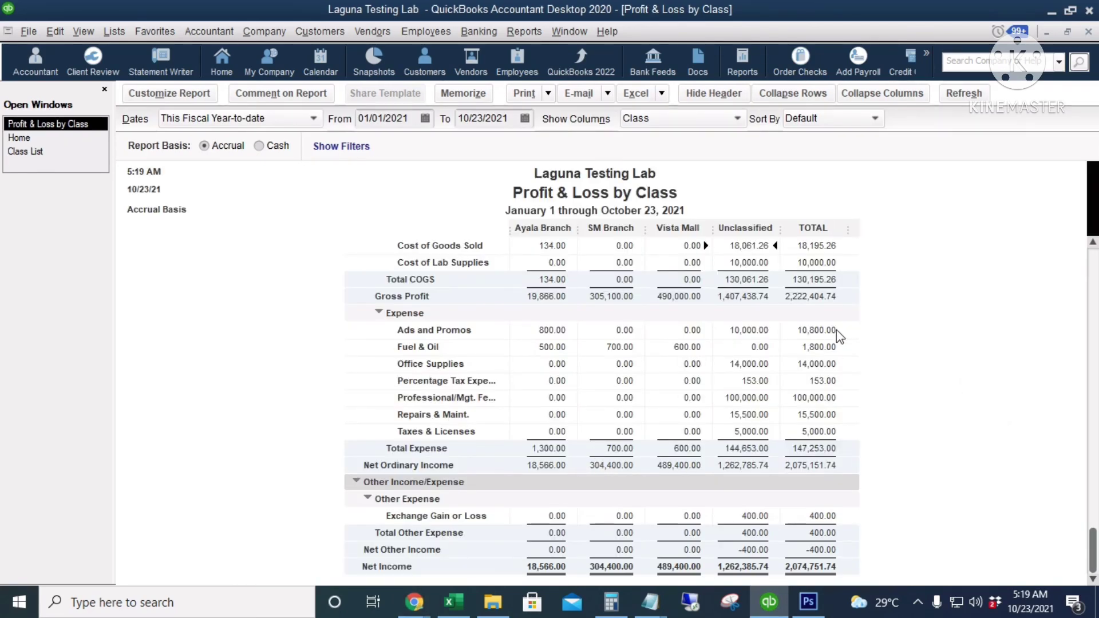
pyautogui.scroll(2, 760, 323)
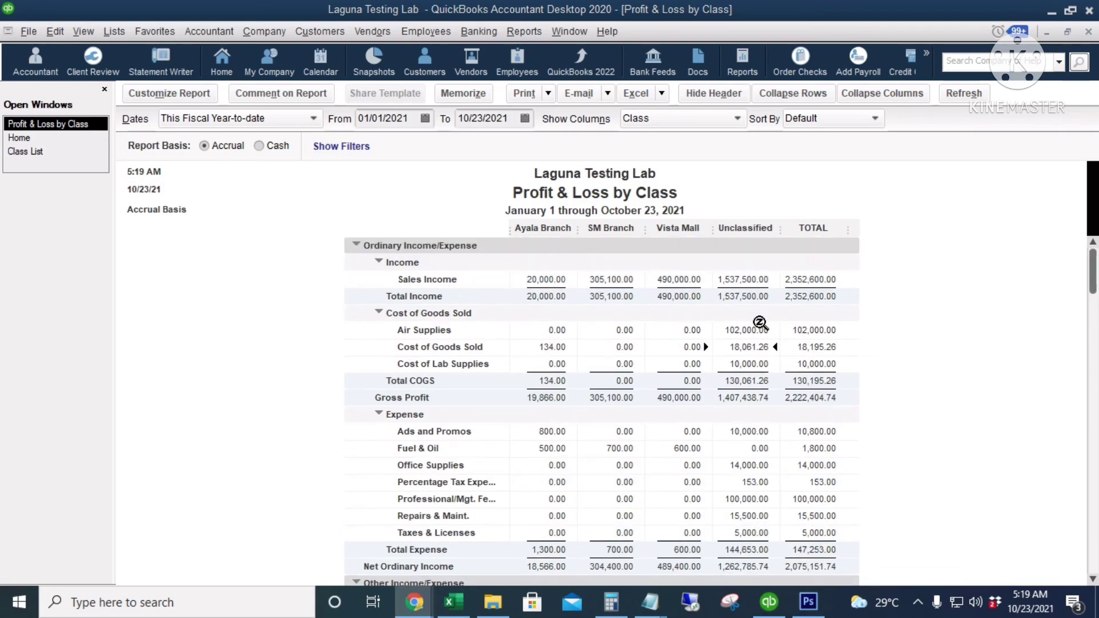